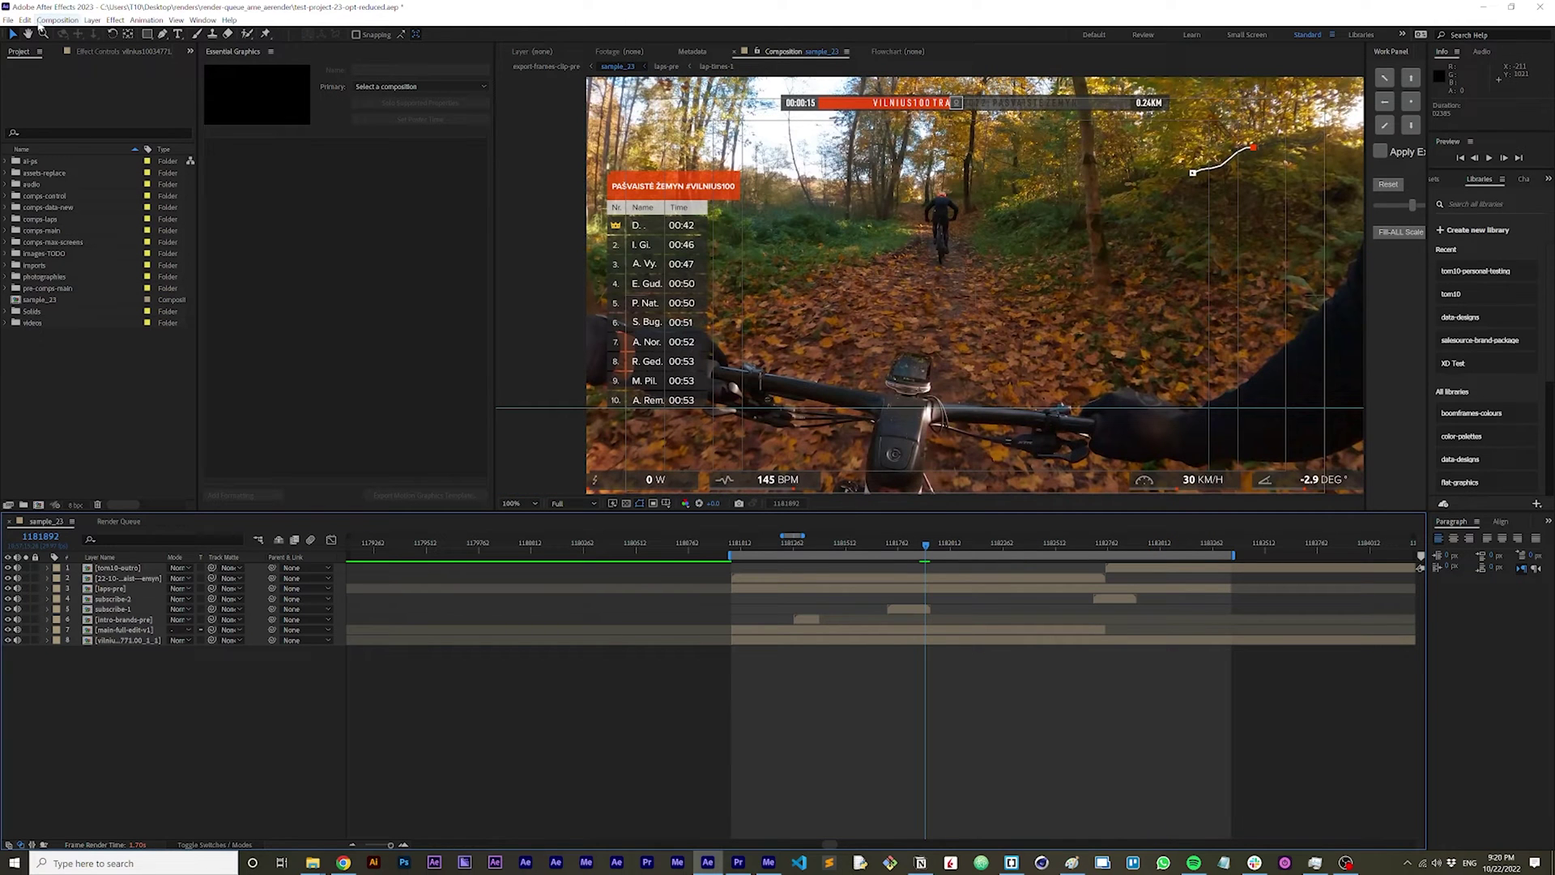
Add the sample_23 composition to the render queue with the H.264 - Match Render Settings - 40 Mbps output module.
{"action": "left_click", "coordinate": [40, 21]}
{"action": "left_click", "coordinate": [89, 118]}
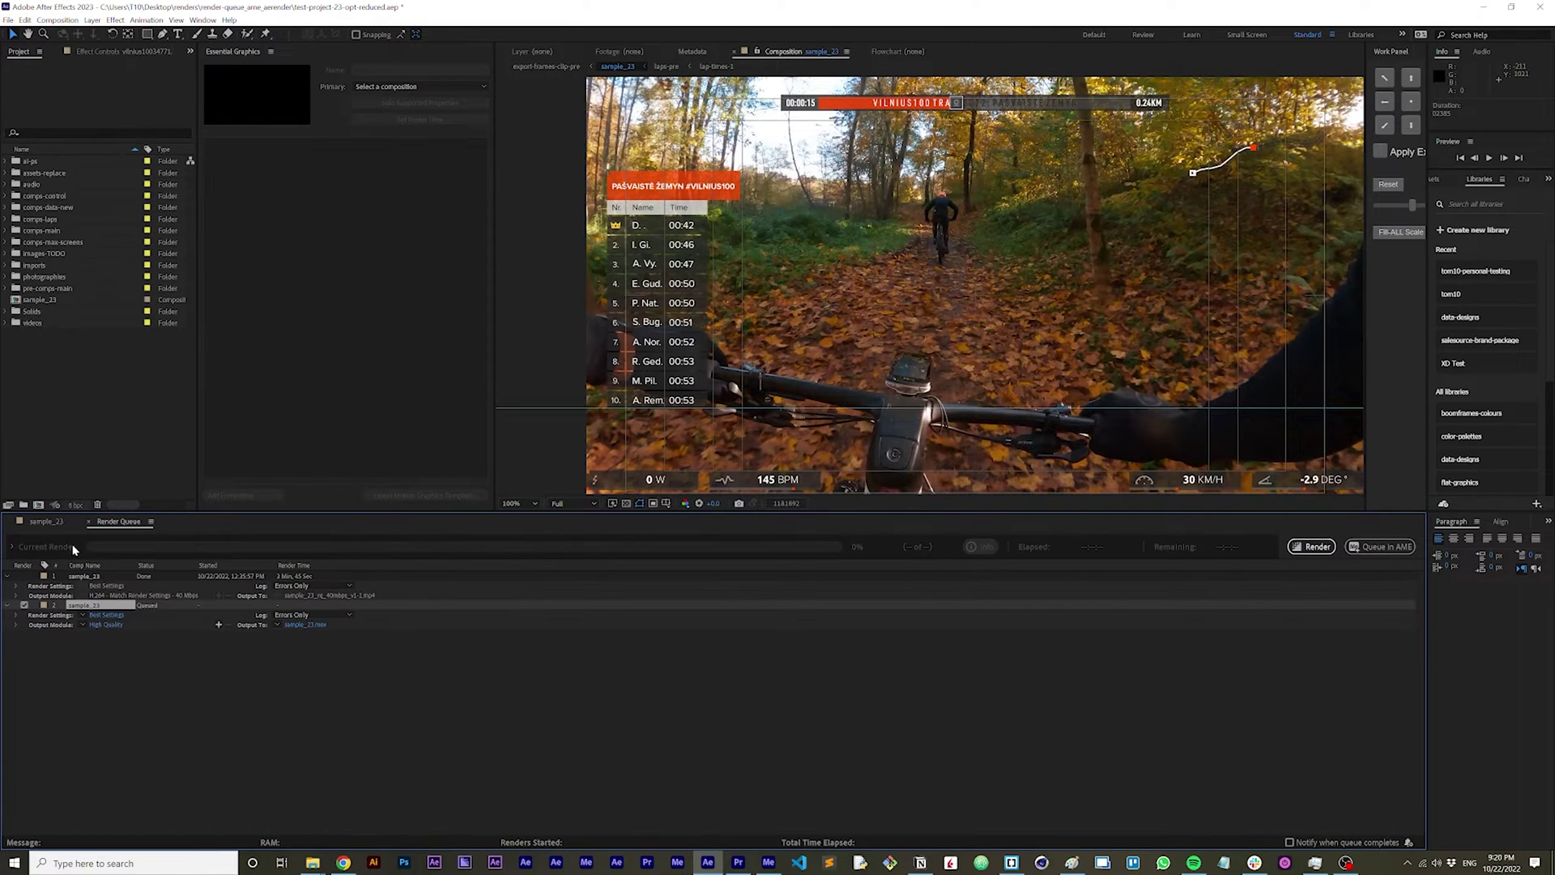
{"action": "left_click", "coordinate": [90, 626]}
{"action": "left_click", "coordinate": [154, 402]}
Set the queued render's output to sample_23_rq_40mbps_v1-2.mp4 in the pre-frames\test folder on the K: drive.
{"action": "left_click", "coordinate": [309, 632]}
{"action": "left_click", "coordinate": [266, 136]}
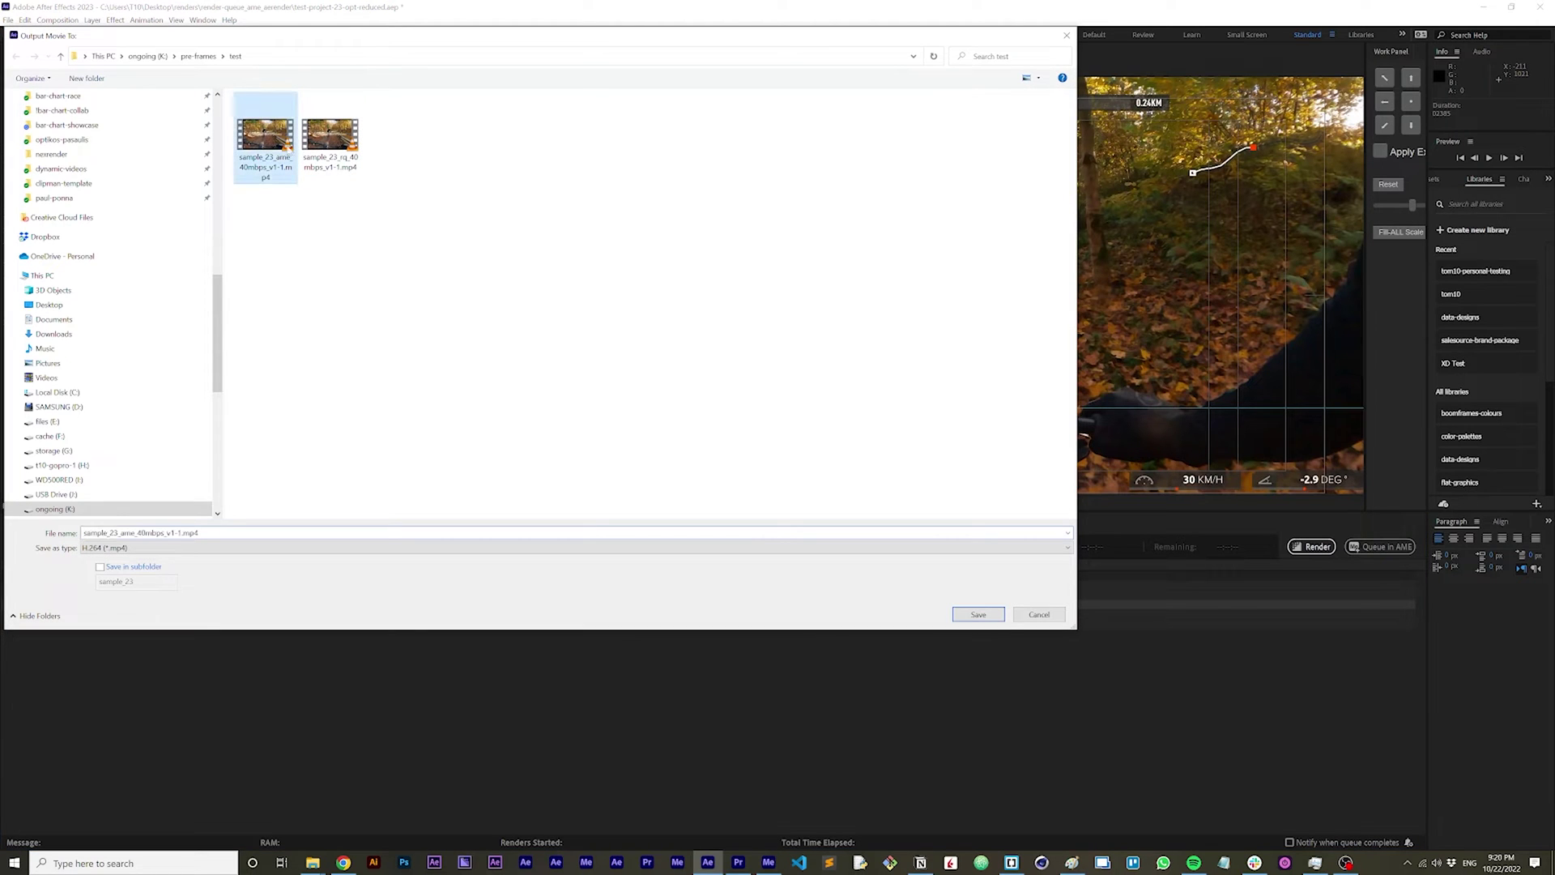
{"action": "left_click", "coordinate": [330, 138]}
{"action": "left_click", "coordinate": [190, 533]}
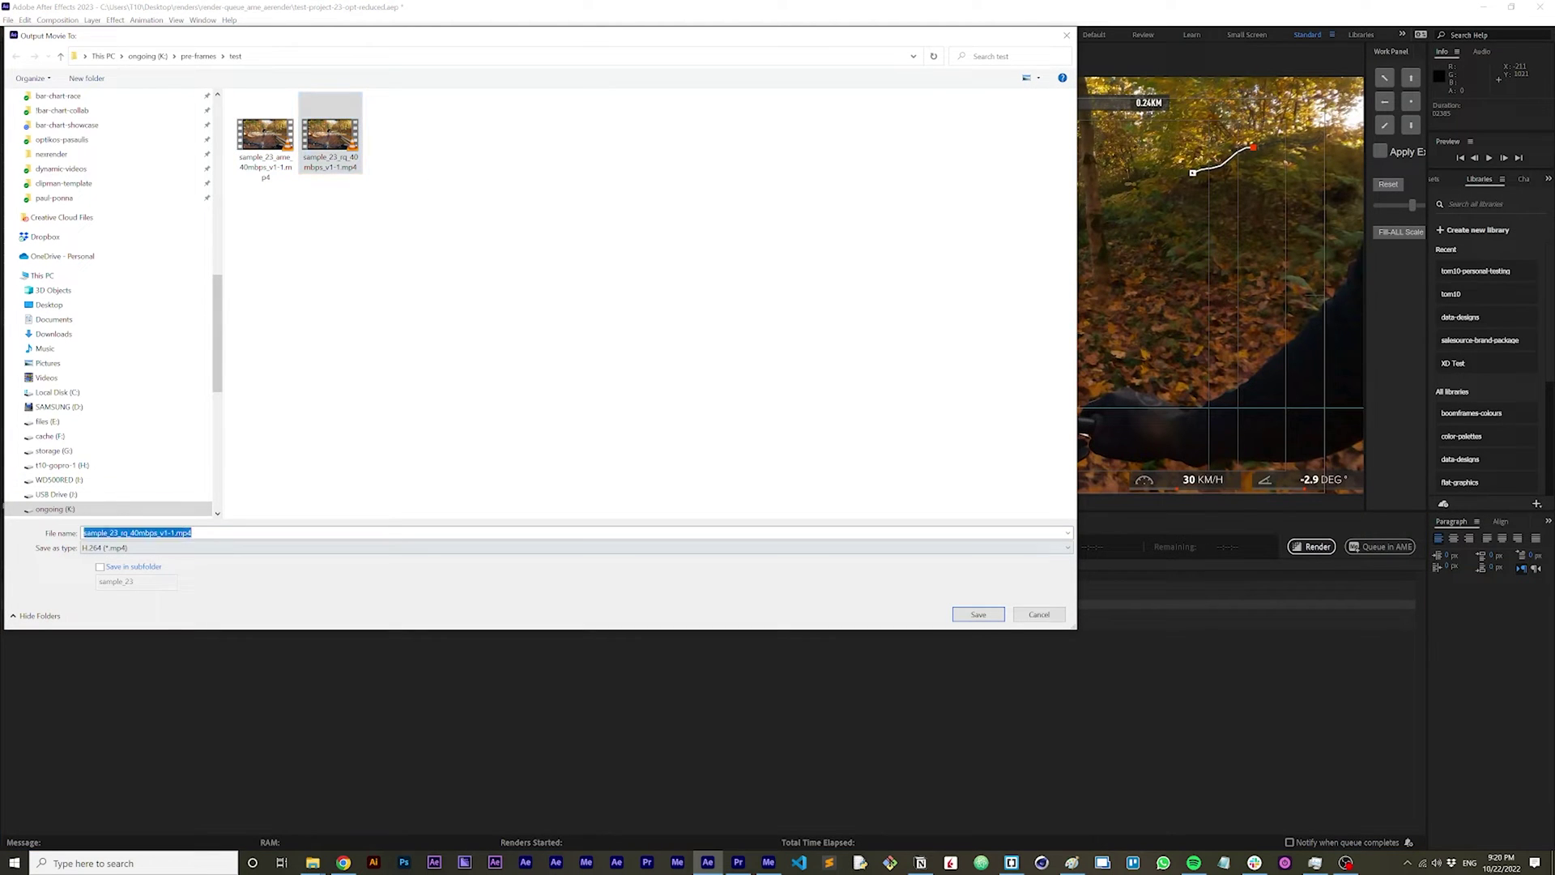
{"action": "key", "text": "BackSpace"}
{"action": "key", "text": "Return"}
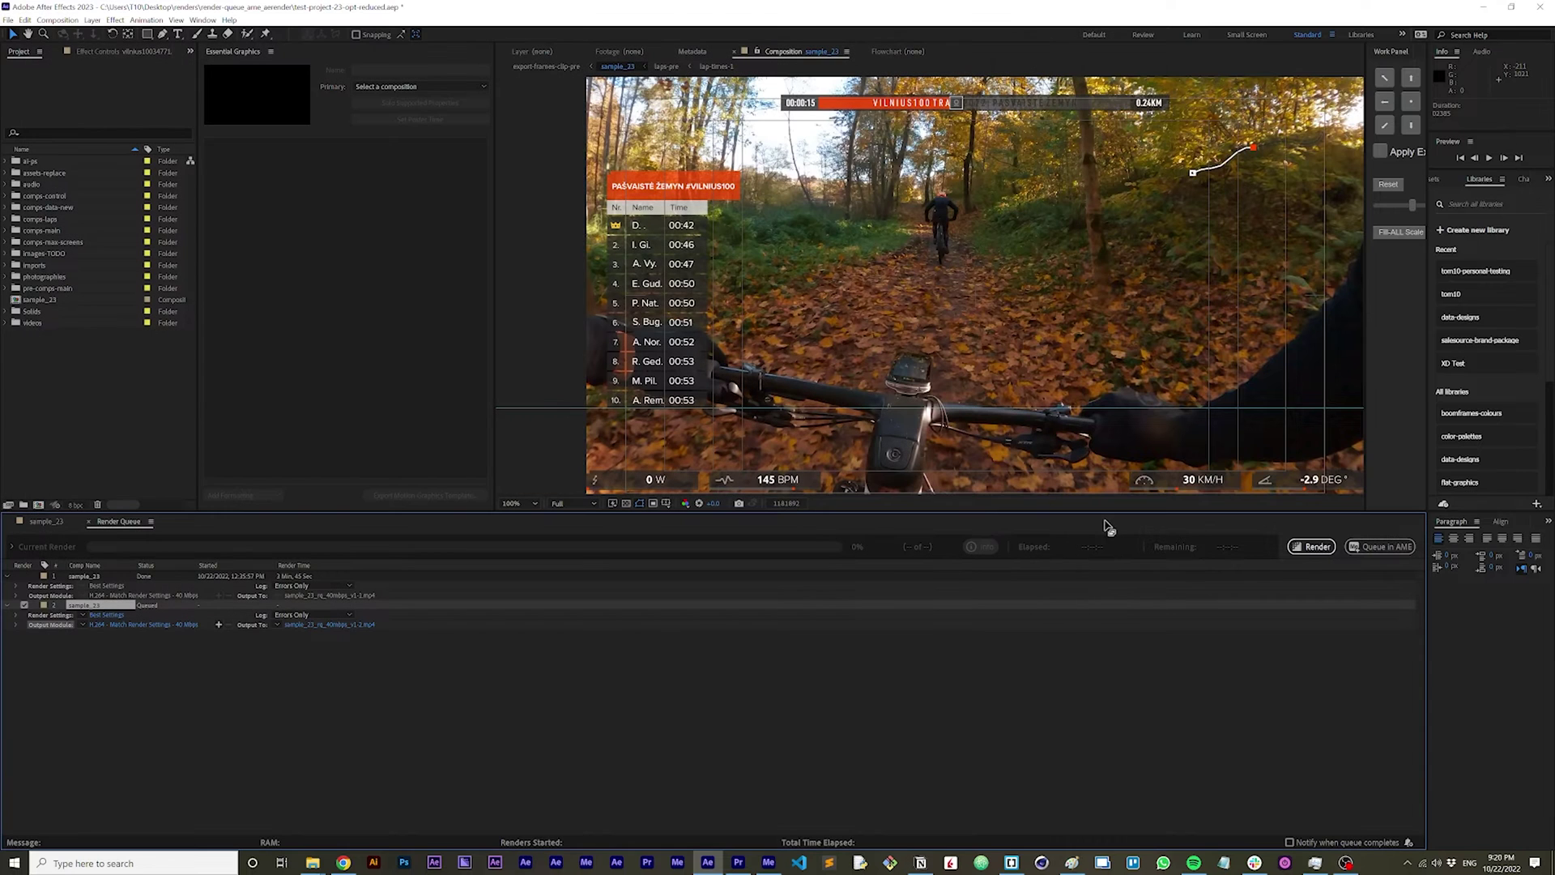
Purge the memory and disk cache, and start rendering the queued sample_23 item.
{"action": "left_click", "coordinate": [33, 19]}
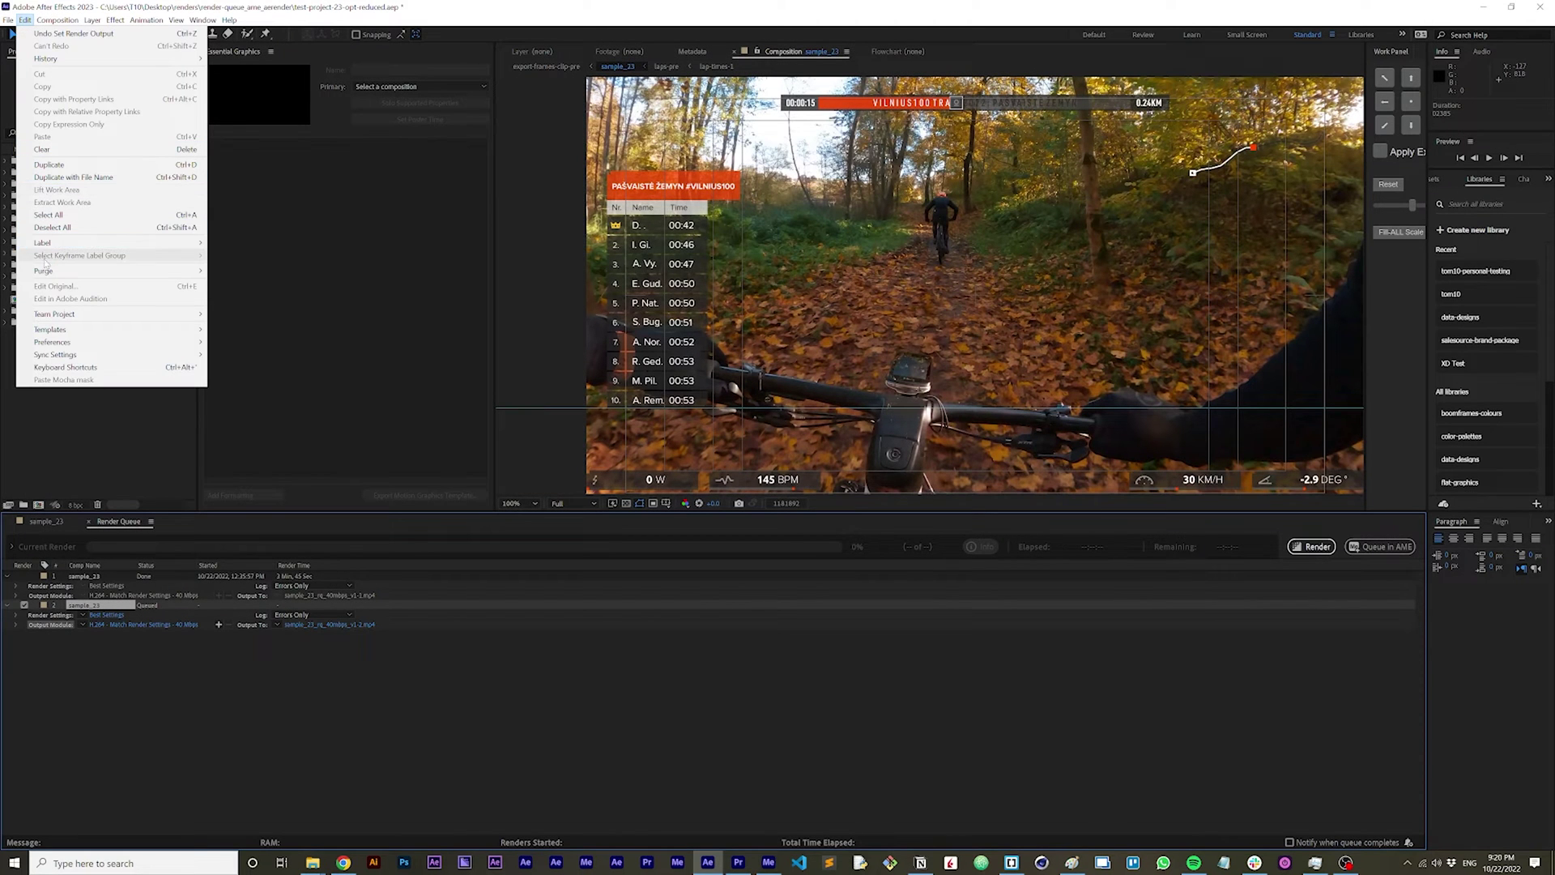
{"action": "mouse_move", "coordinate": [65, 270]}
{"action": "left_click", "coordinate": [307, 272]}
{"action": "left_click", "coordinate": [800, 457]}
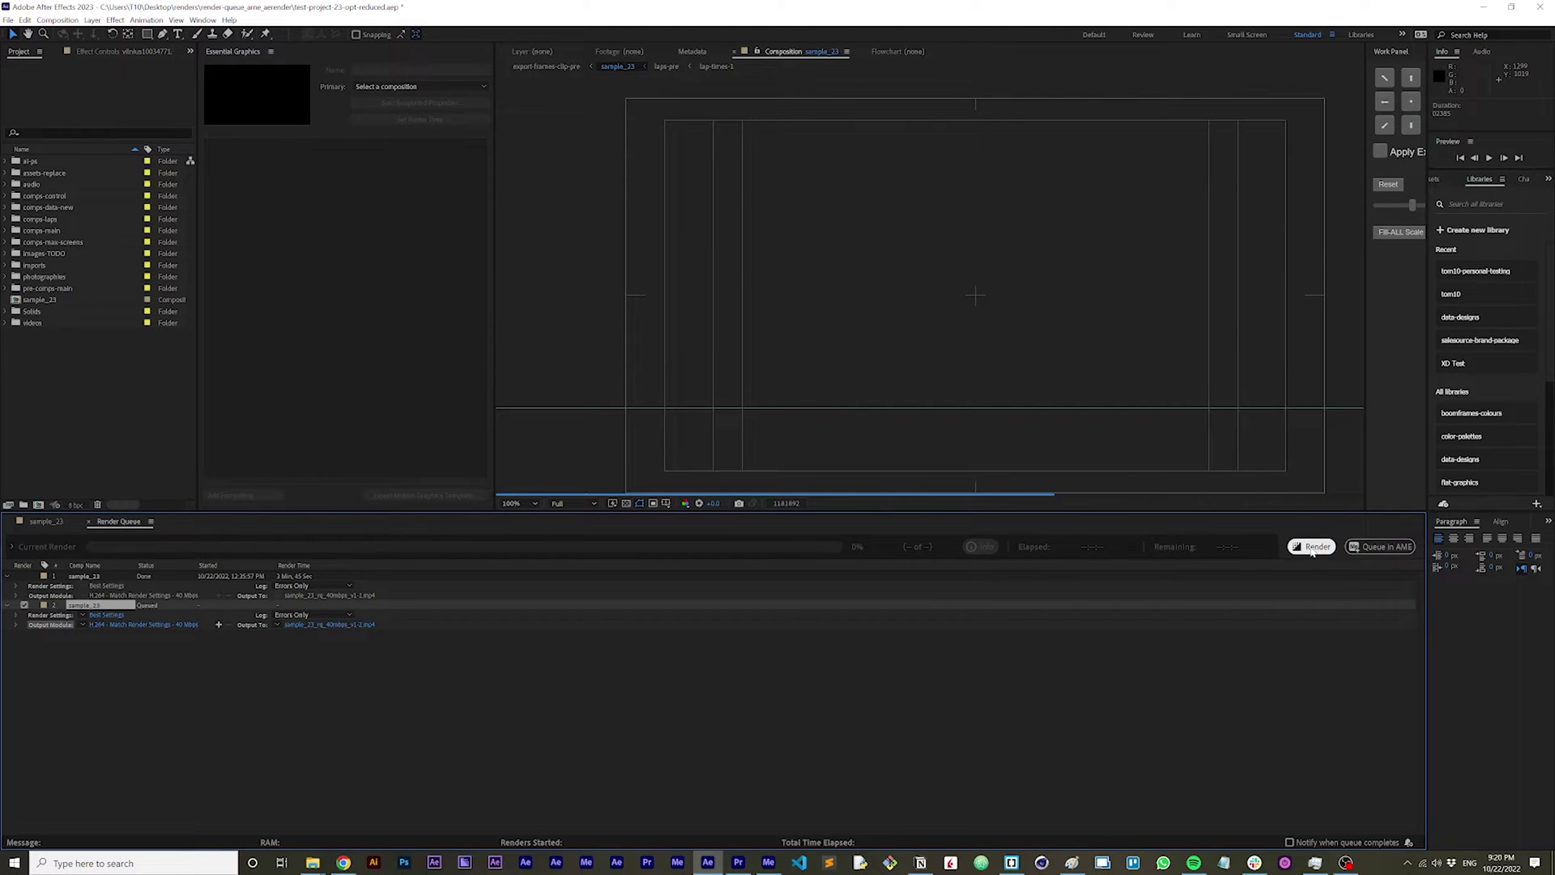
{"action": "left_click", "coordinate": [1311, 548]}
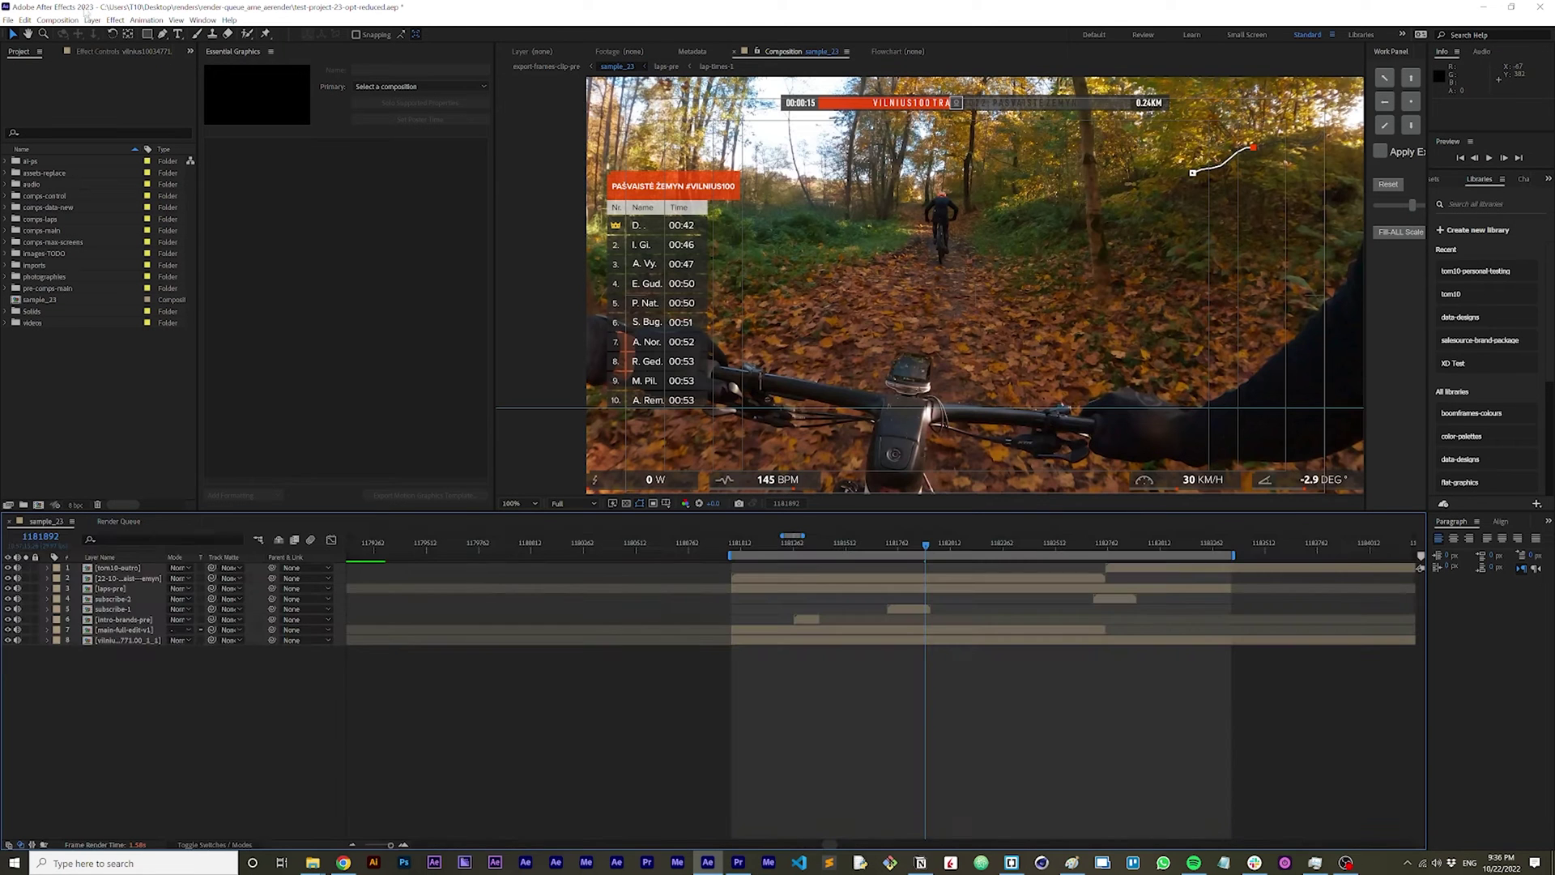
Send the sample_23 composition to the Adobe Media Encoder queue and collapse the local drives list there.
{"action": "left_click", "coordinate": [57, 20]}
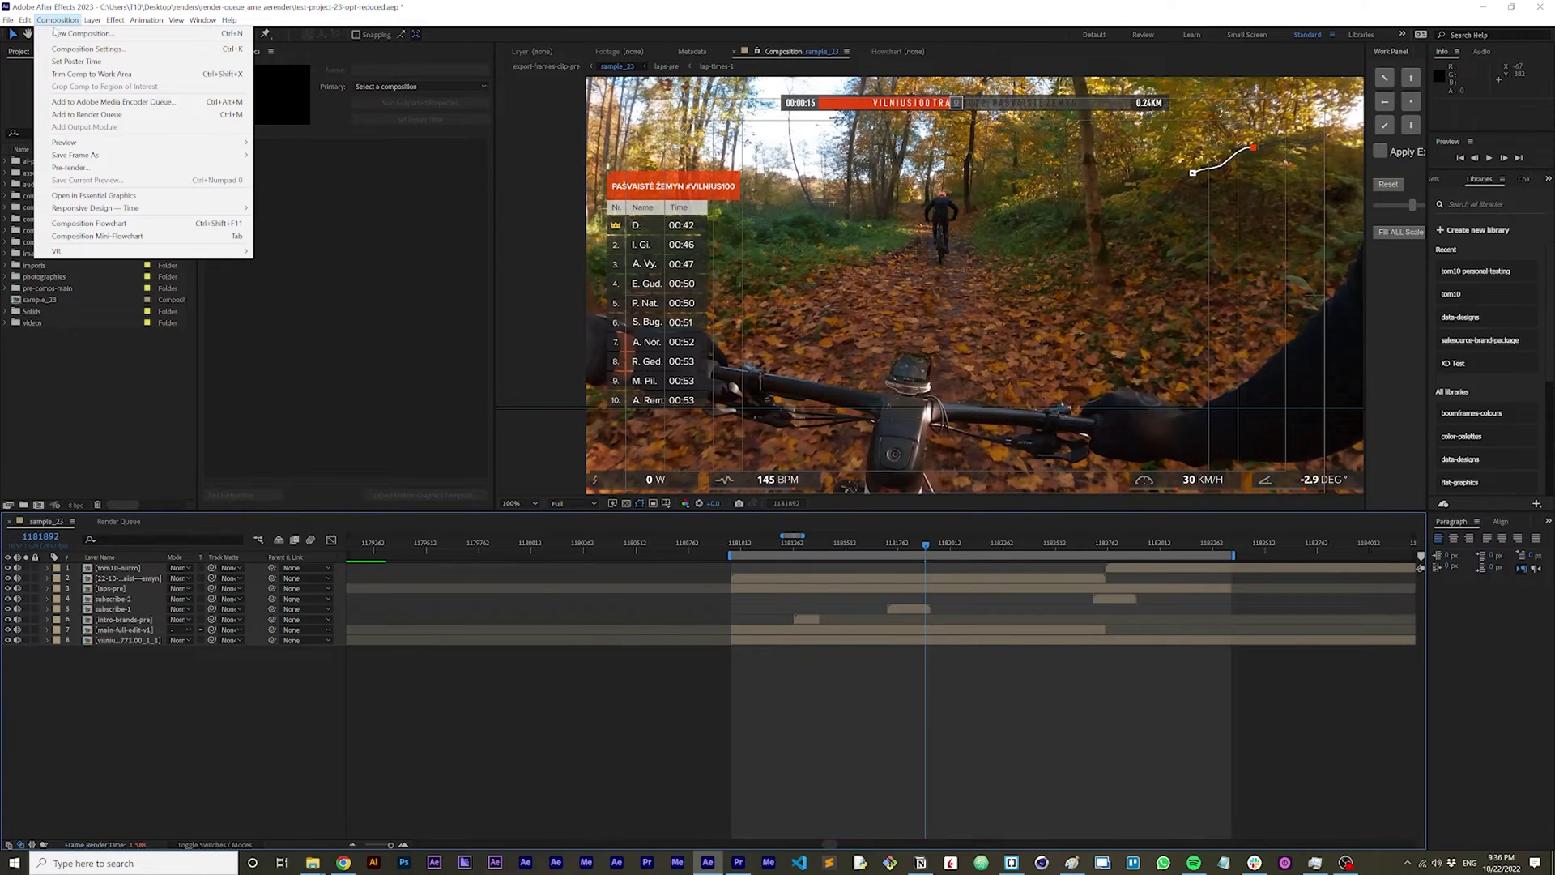
{"action": "left_click", "coordinate": [121, 101]}
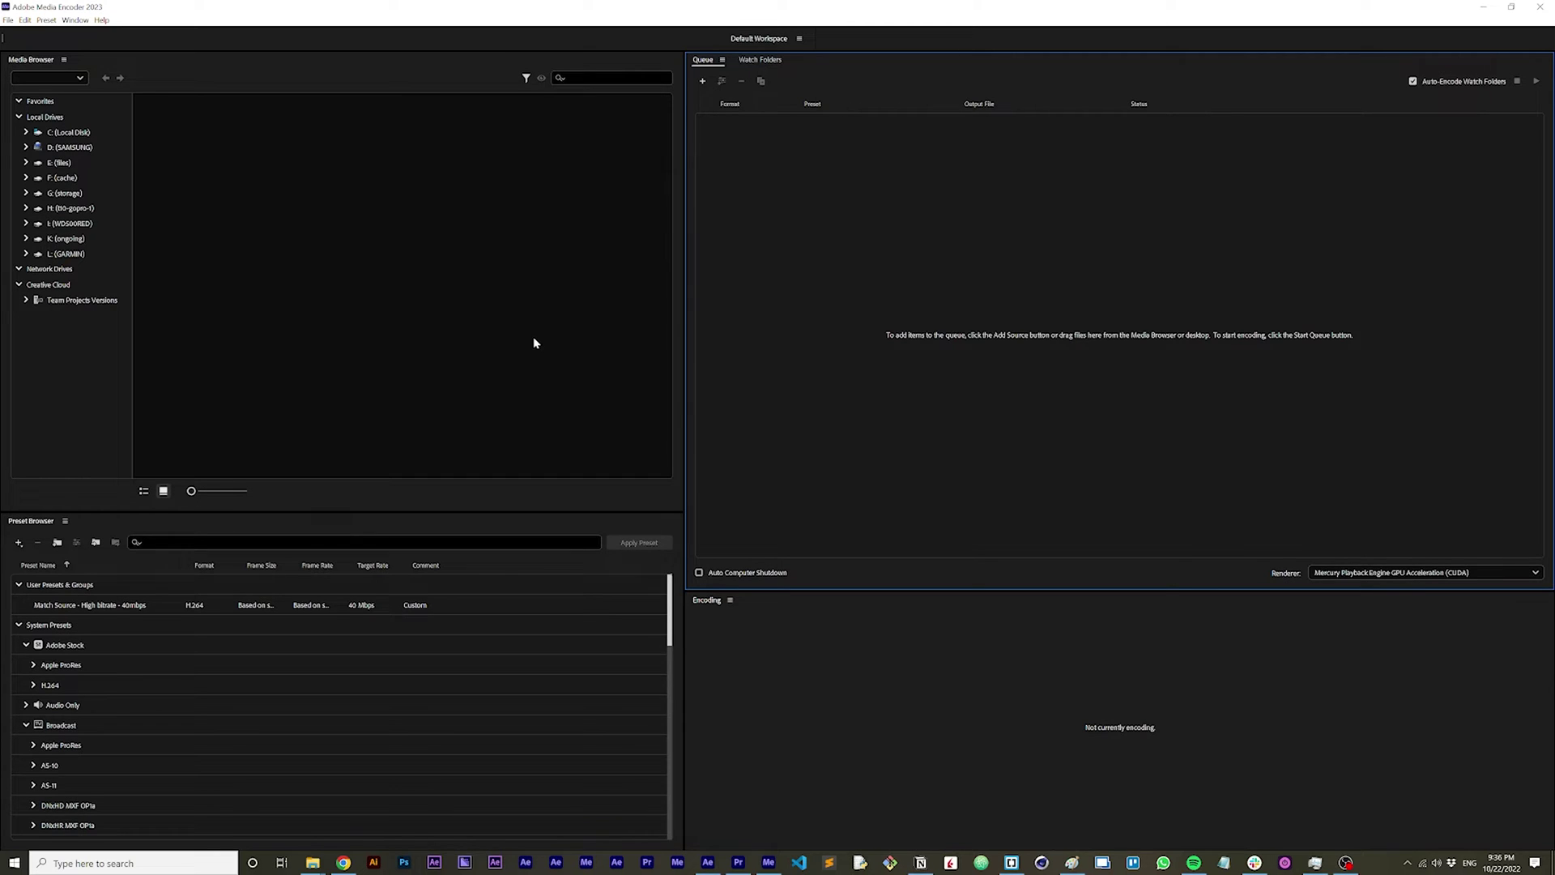
{"action": "left_click", "coordinate": [17, 118]}
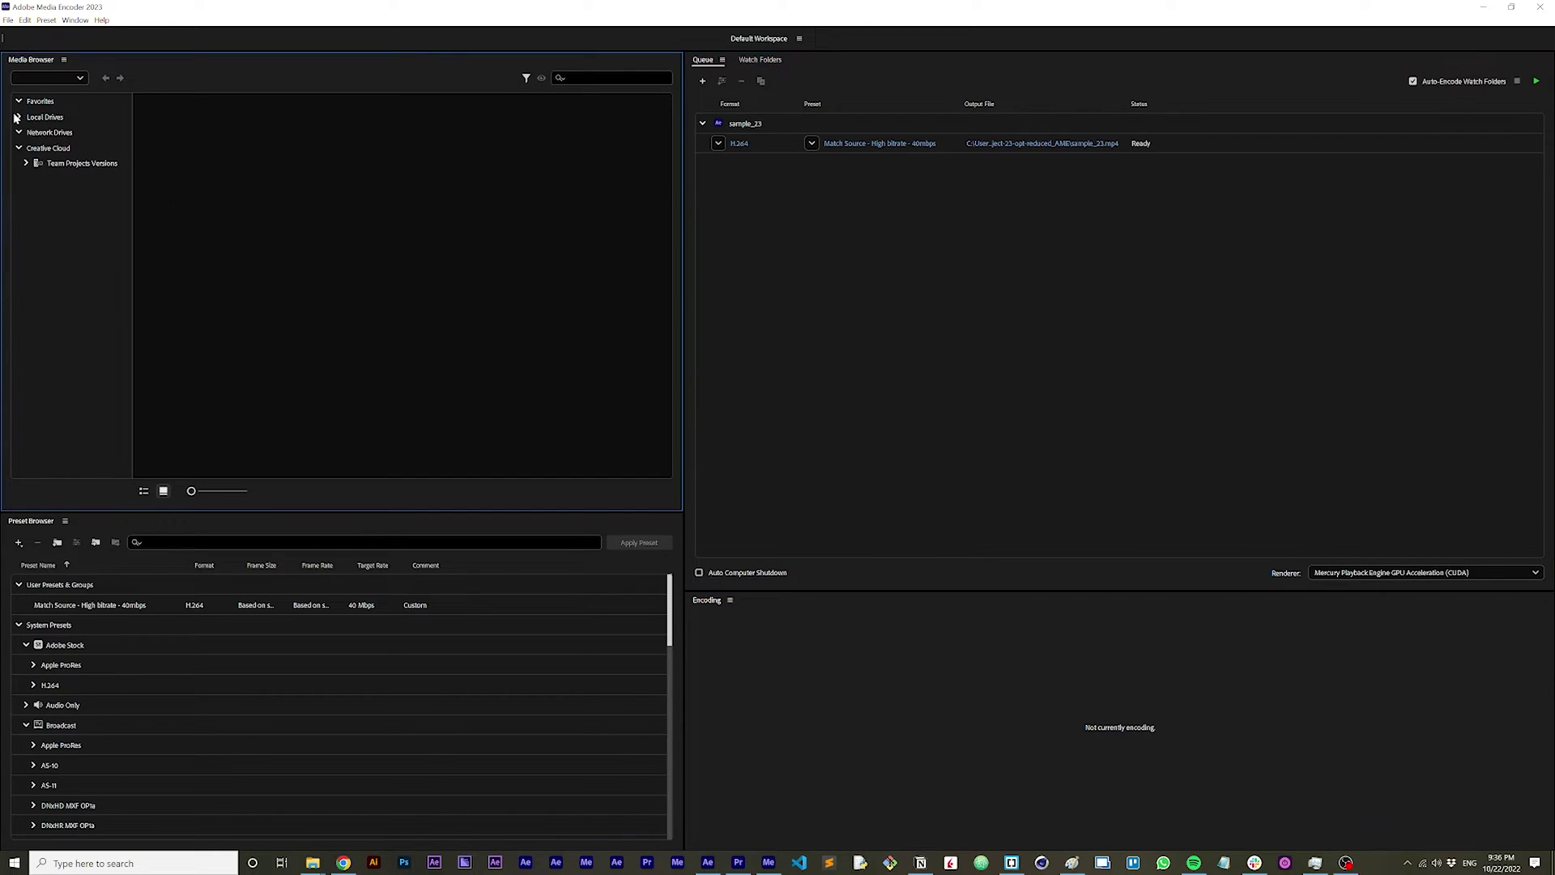
{"action": "left_click", "coordinate": [913, 301]}
Set the encoder item's output file to sample_23_ame_40mbps_v1-2.mp4 in the pre-frames\test folder on the K: drive.
{"action": "left_click", "coordinate": [1022, 144]}
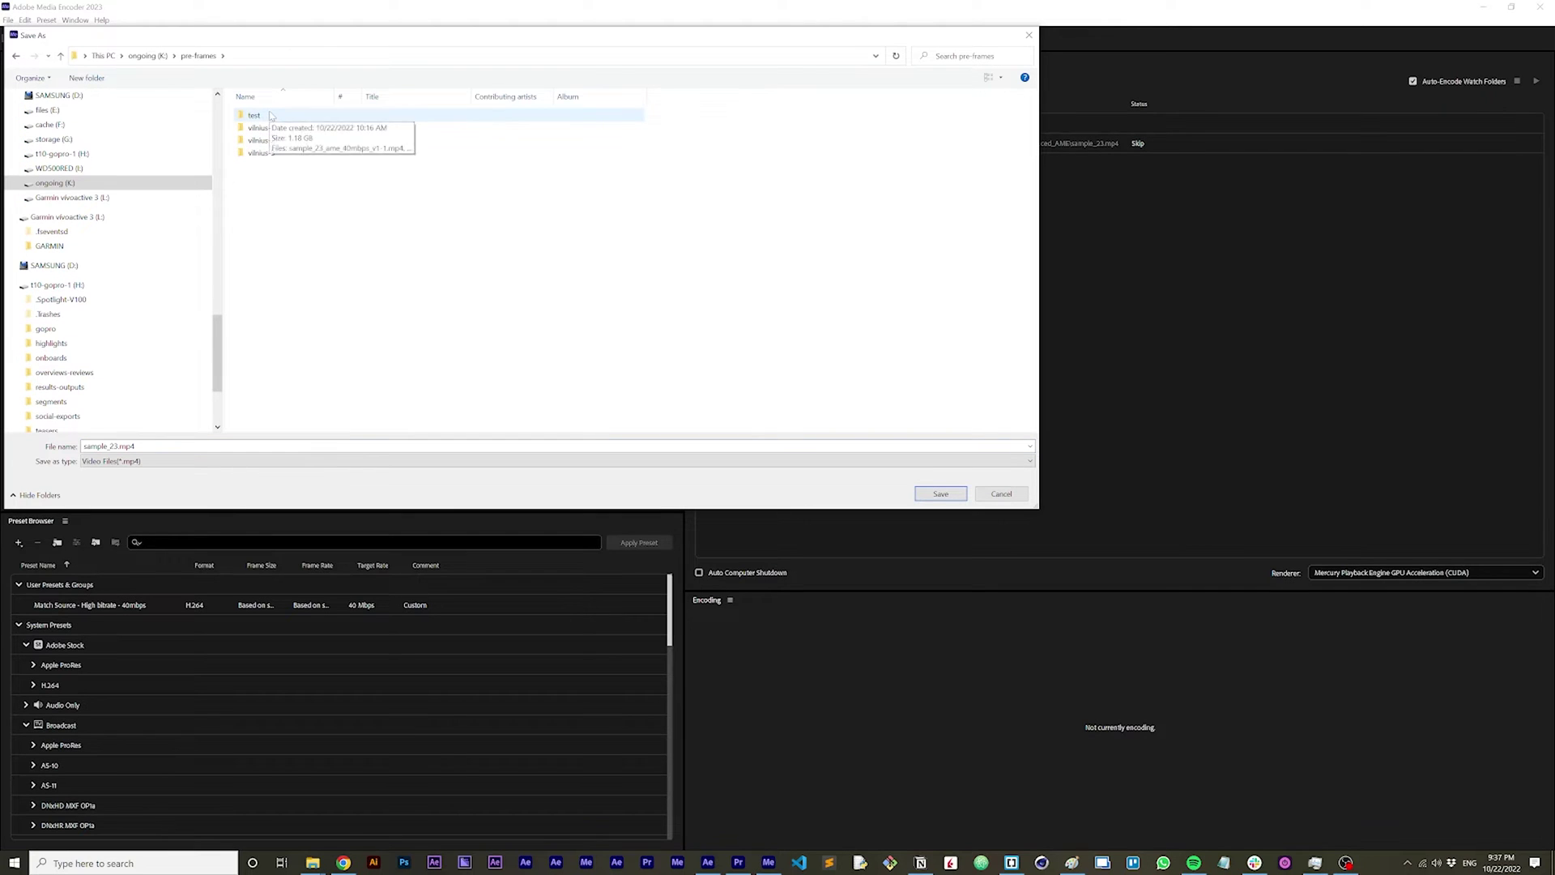
{"action": "scroll", "coordinate": [282, 142], "scroll_direction": "up", "scroll_amount": 3}
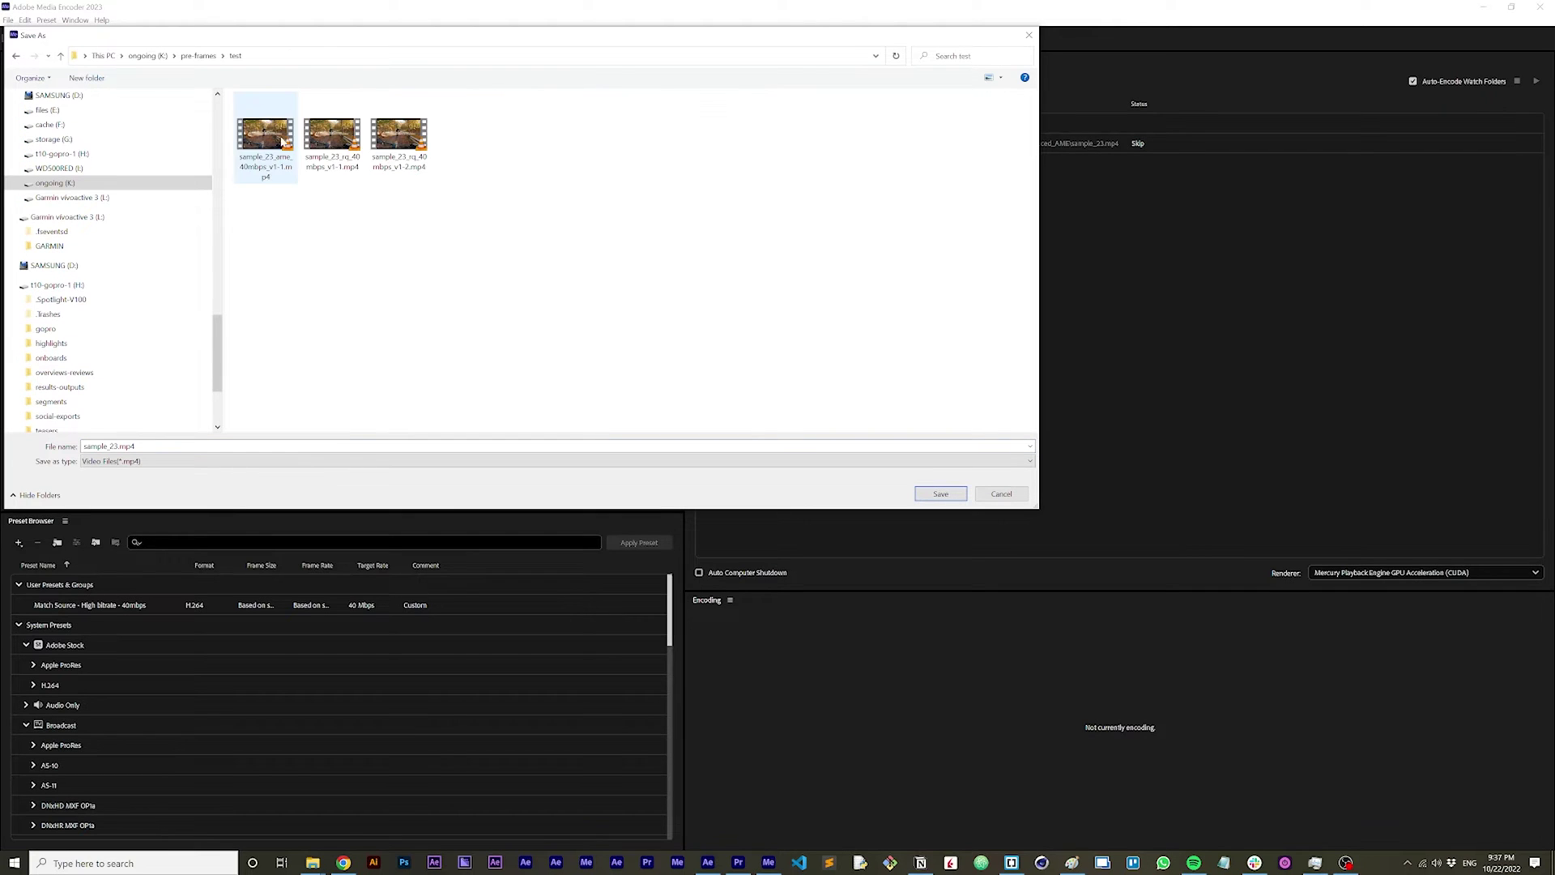
{"action": "left_click", "coordinate": [264, 128]}
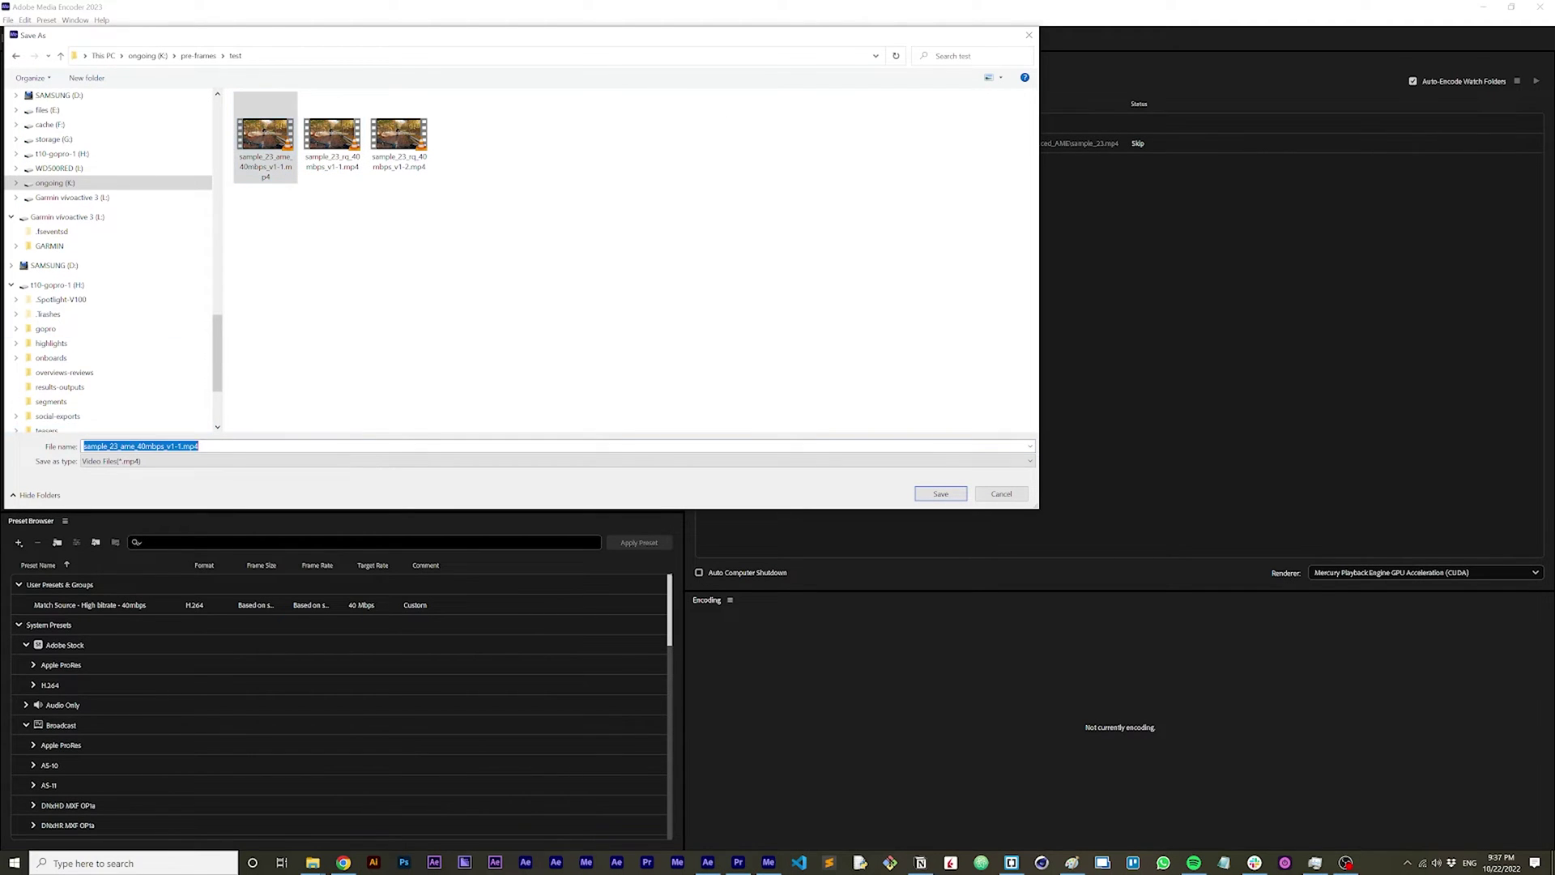
{"action": "key", "text": "BackSpace"}
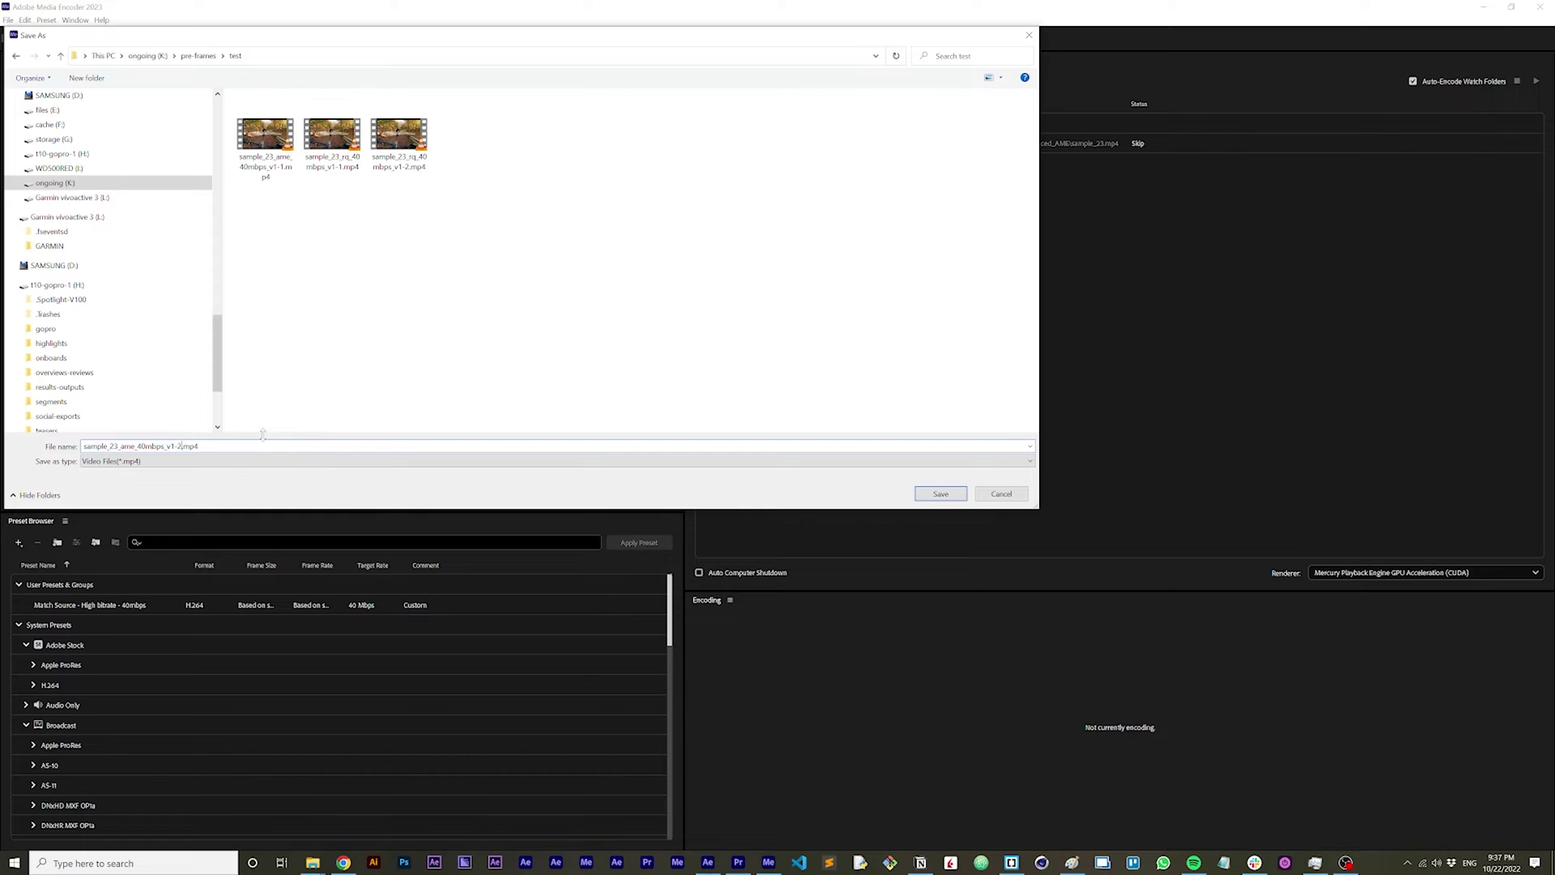
{"action": "key", "text": "Return"}
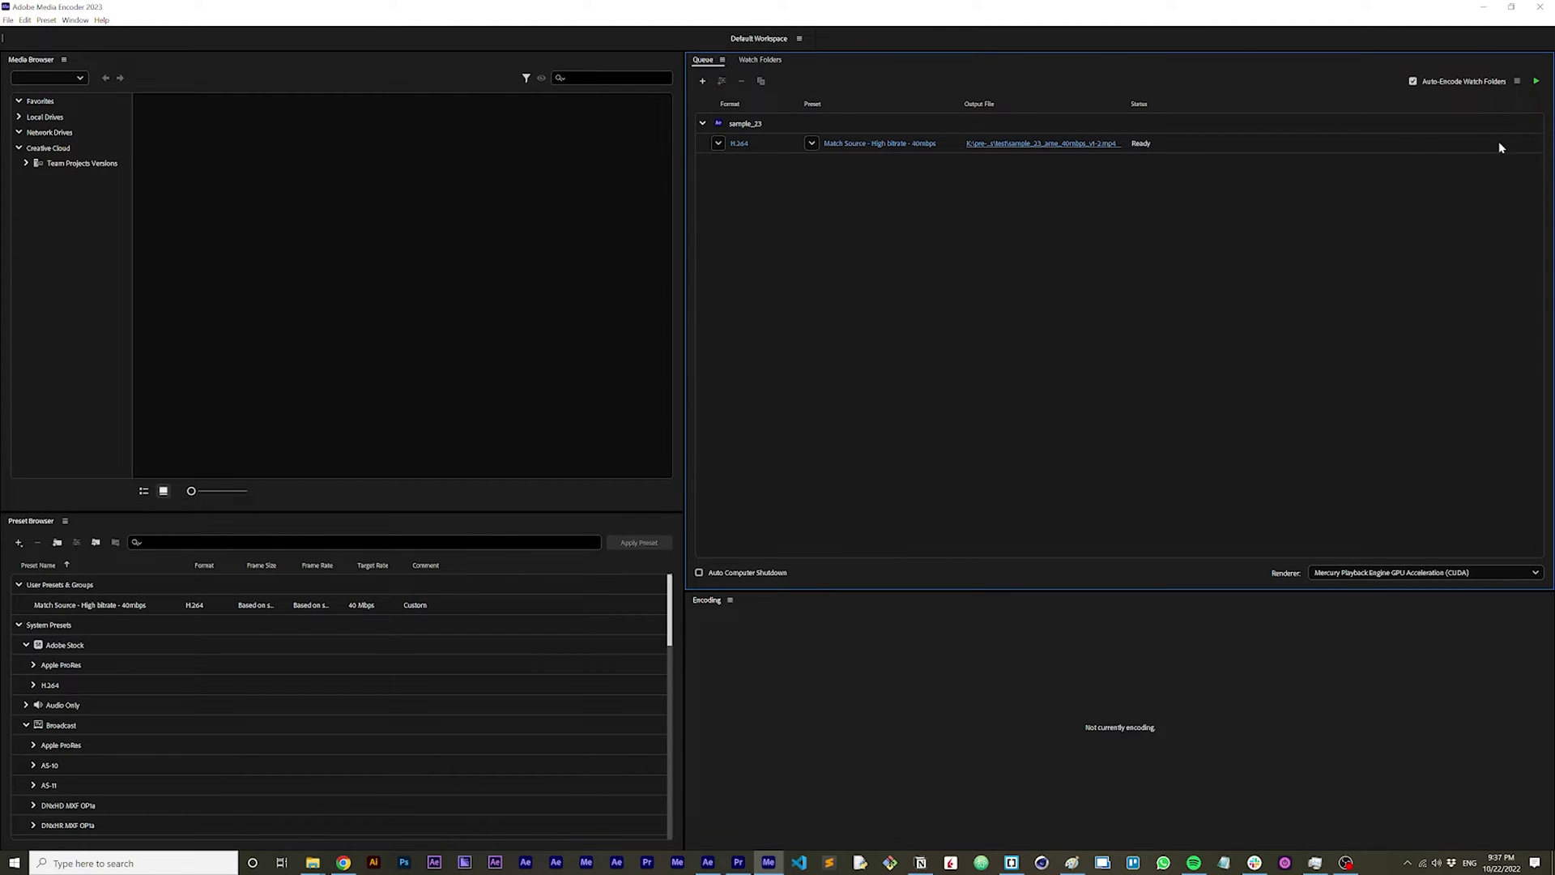
Switch to After Effects and purge its memory and disk cache.
{"action": "left_click", "coordinate": [708, 864]}
{"action": "left_click", "coordinate": [24, 20]}
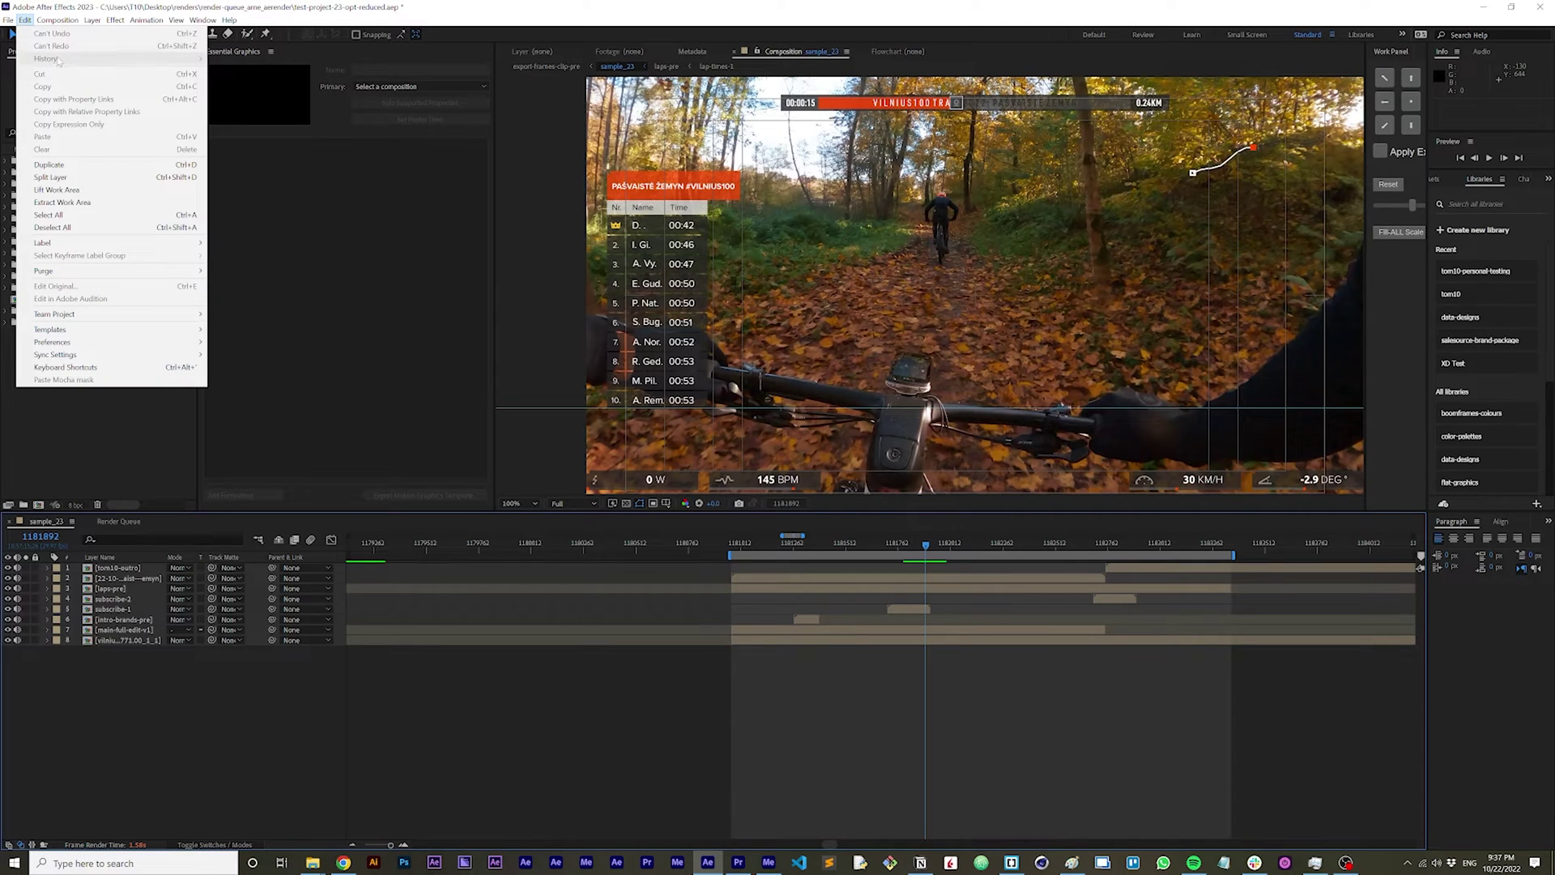
{"action": "mouse_move", "coordinate": [80, 276]}
{"action": "left_click", "coordinate": [251, 271]}
{"action": "left_click", "coordinate": [801, 456]}
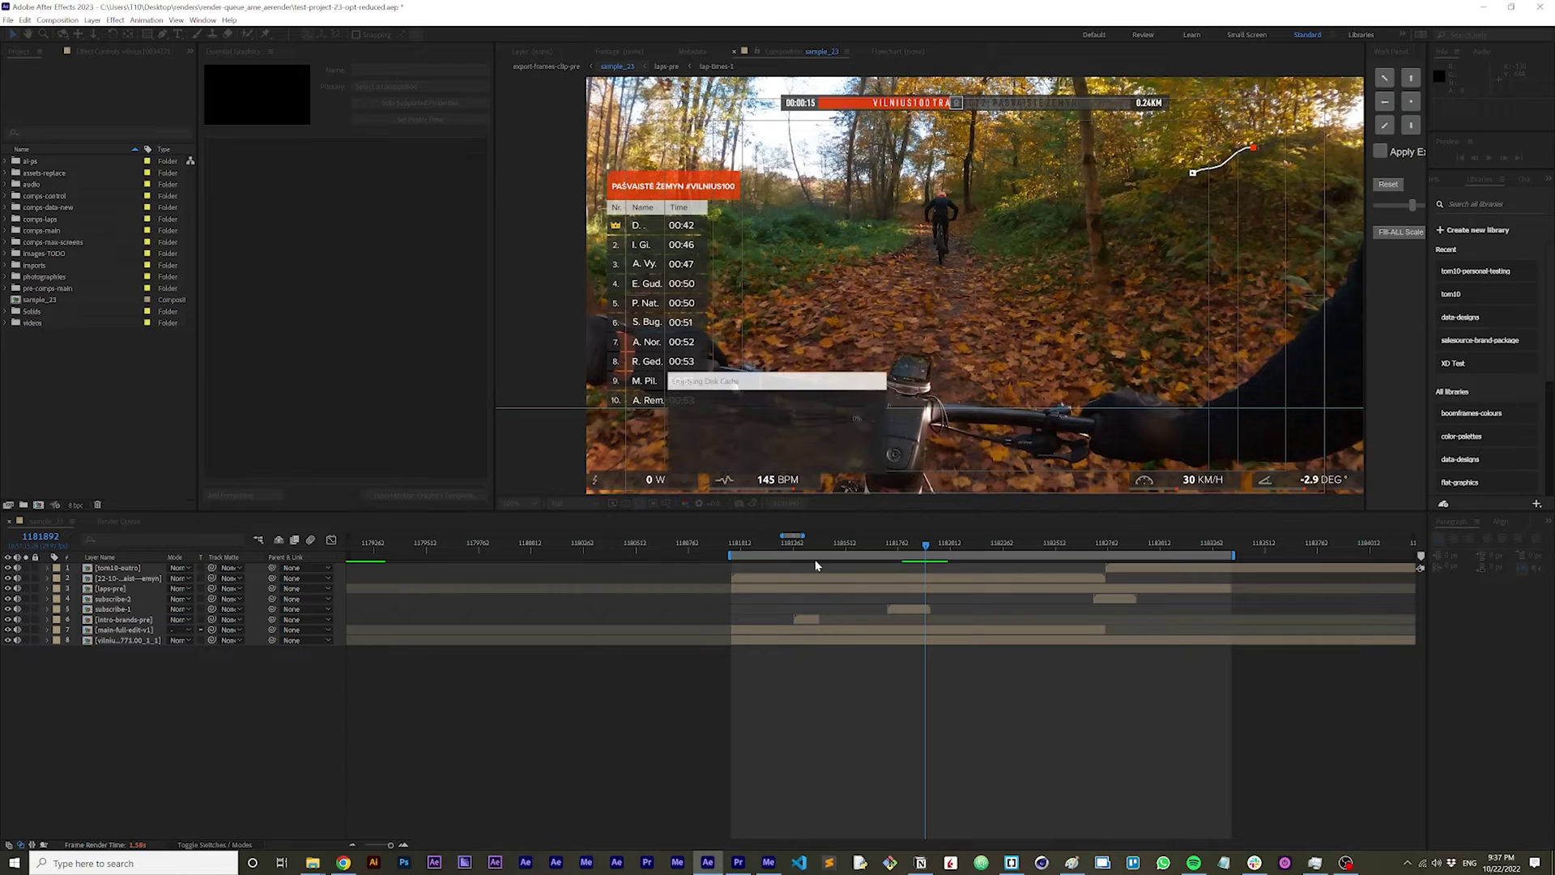
Switch to Media Encoder, encode the queued sample_23 item, and check its encoding time in the log.
{"action": "left_click", "coordinate": [768, 863]}
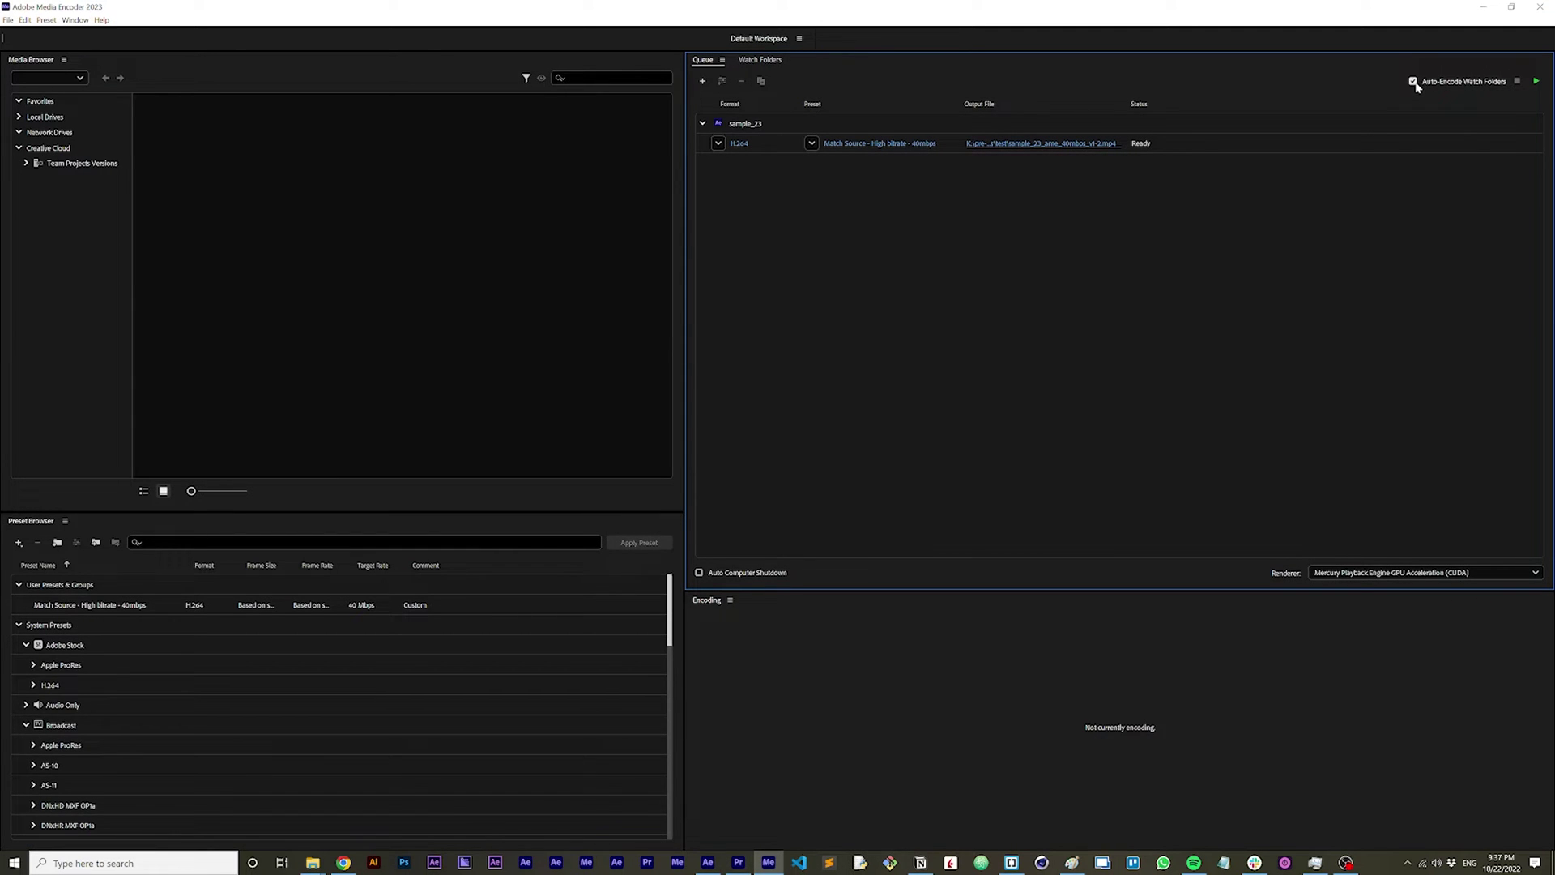
{"action": "left_click", "coordinate": [1537, 81]}
{"action": "left_click", "coordinate": [1140, 144]}
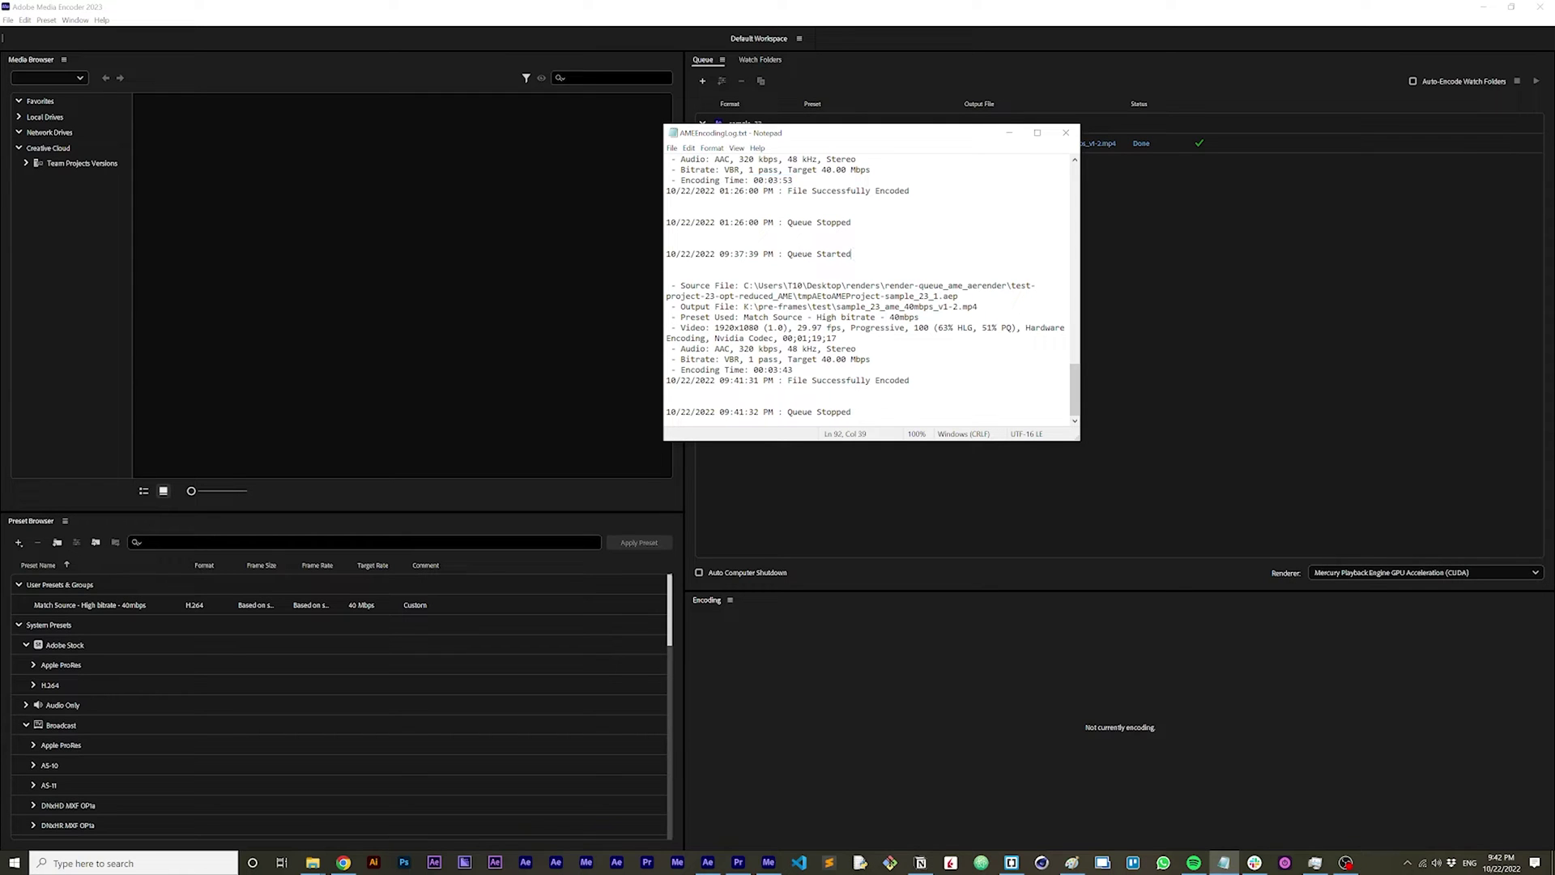
{"action": "left_click", "coordinate": [1066, 134]}
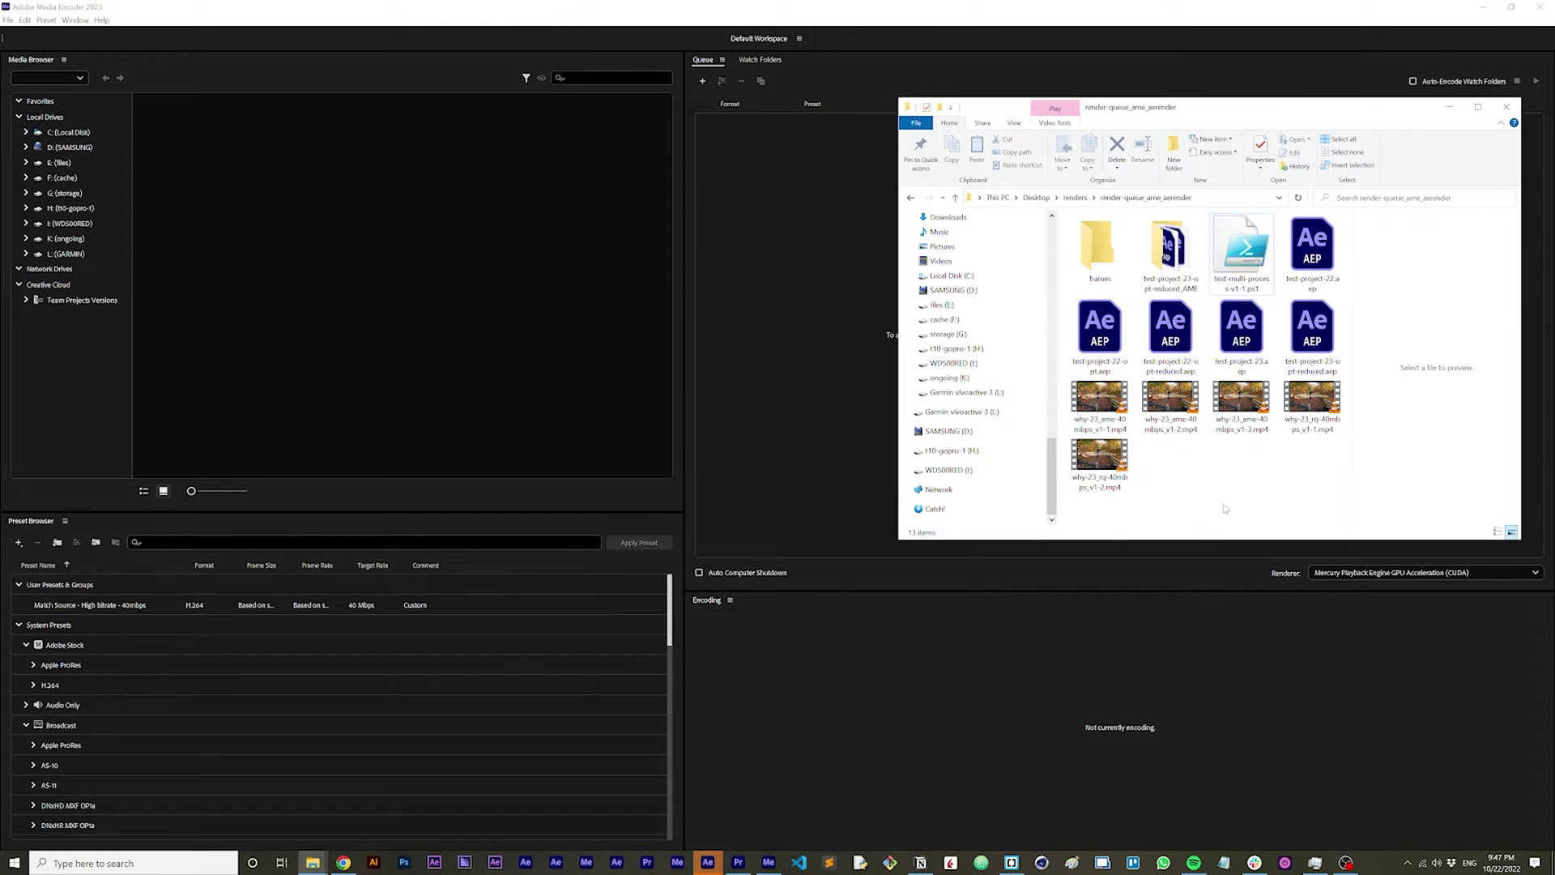
Run the test-multi-process-v1-1.ps1 script with PowerShell and place the aerender console window below Task Manager.
{"action": "left_click", "coordinate": [1244, 258]}
{"action": "right_click", "coordinate": [1244, 258]}
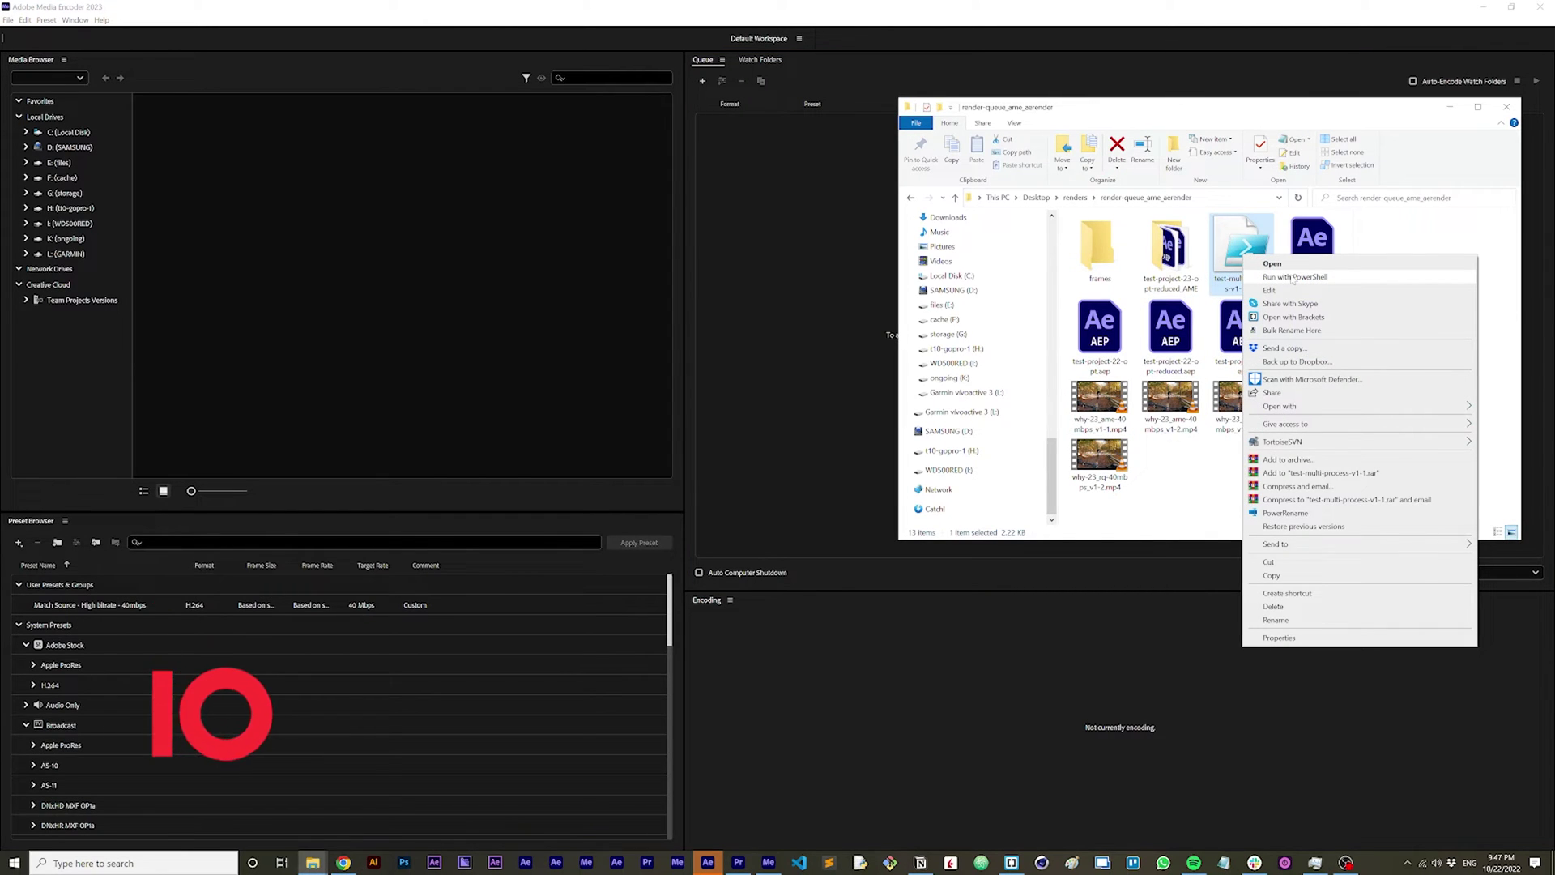
{"action": "left_click", "coordinate": [1294, 277]}
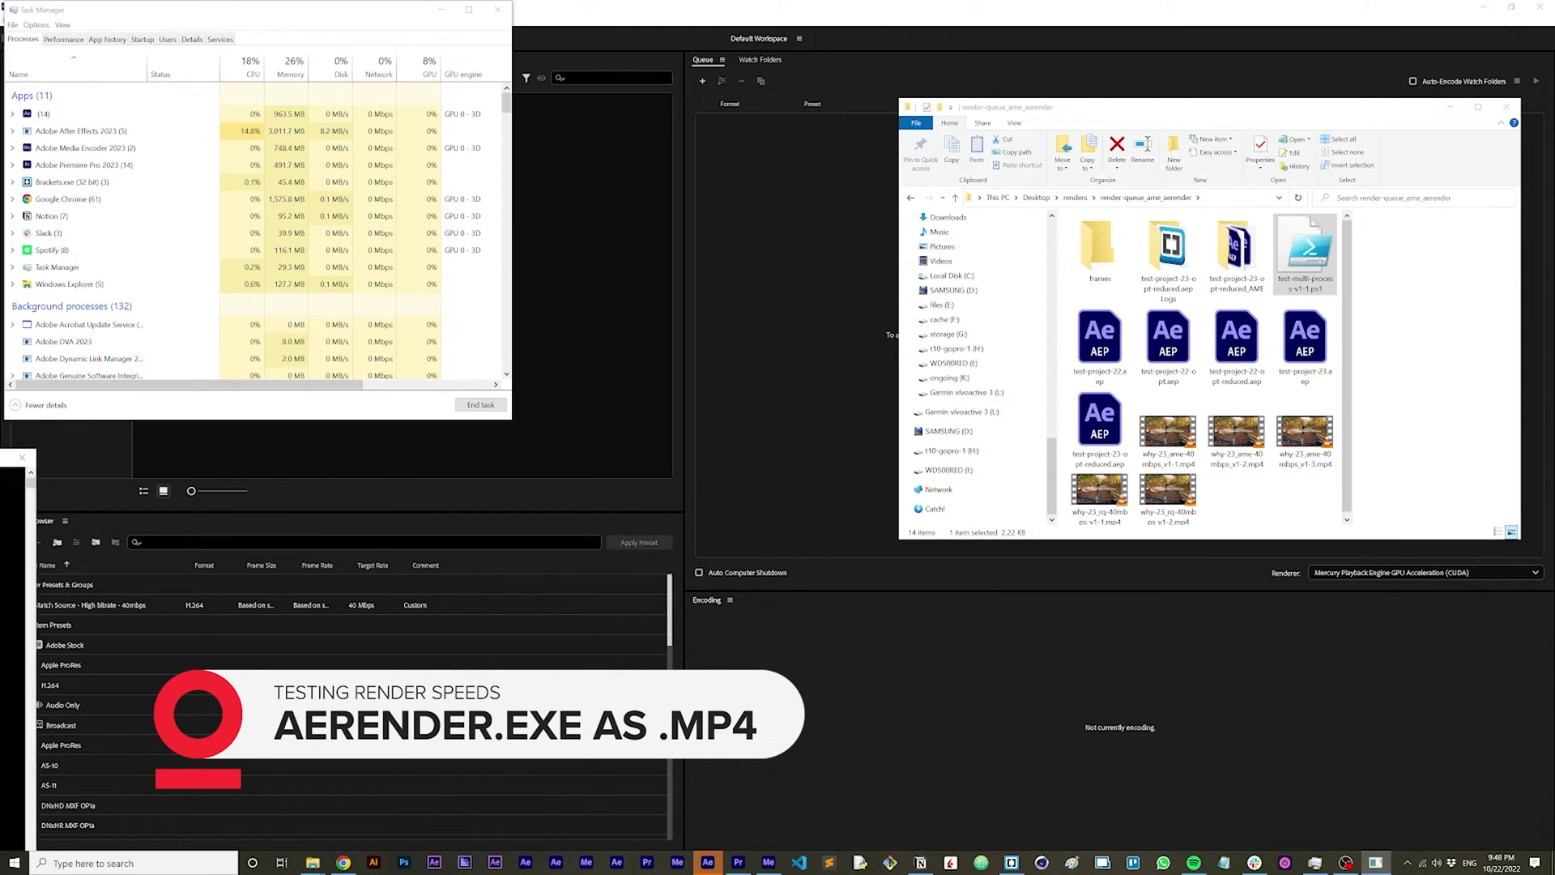
{"action": "left_click_drag", "start_coordinate": [2, 460], "coordinate": [170, 436]}
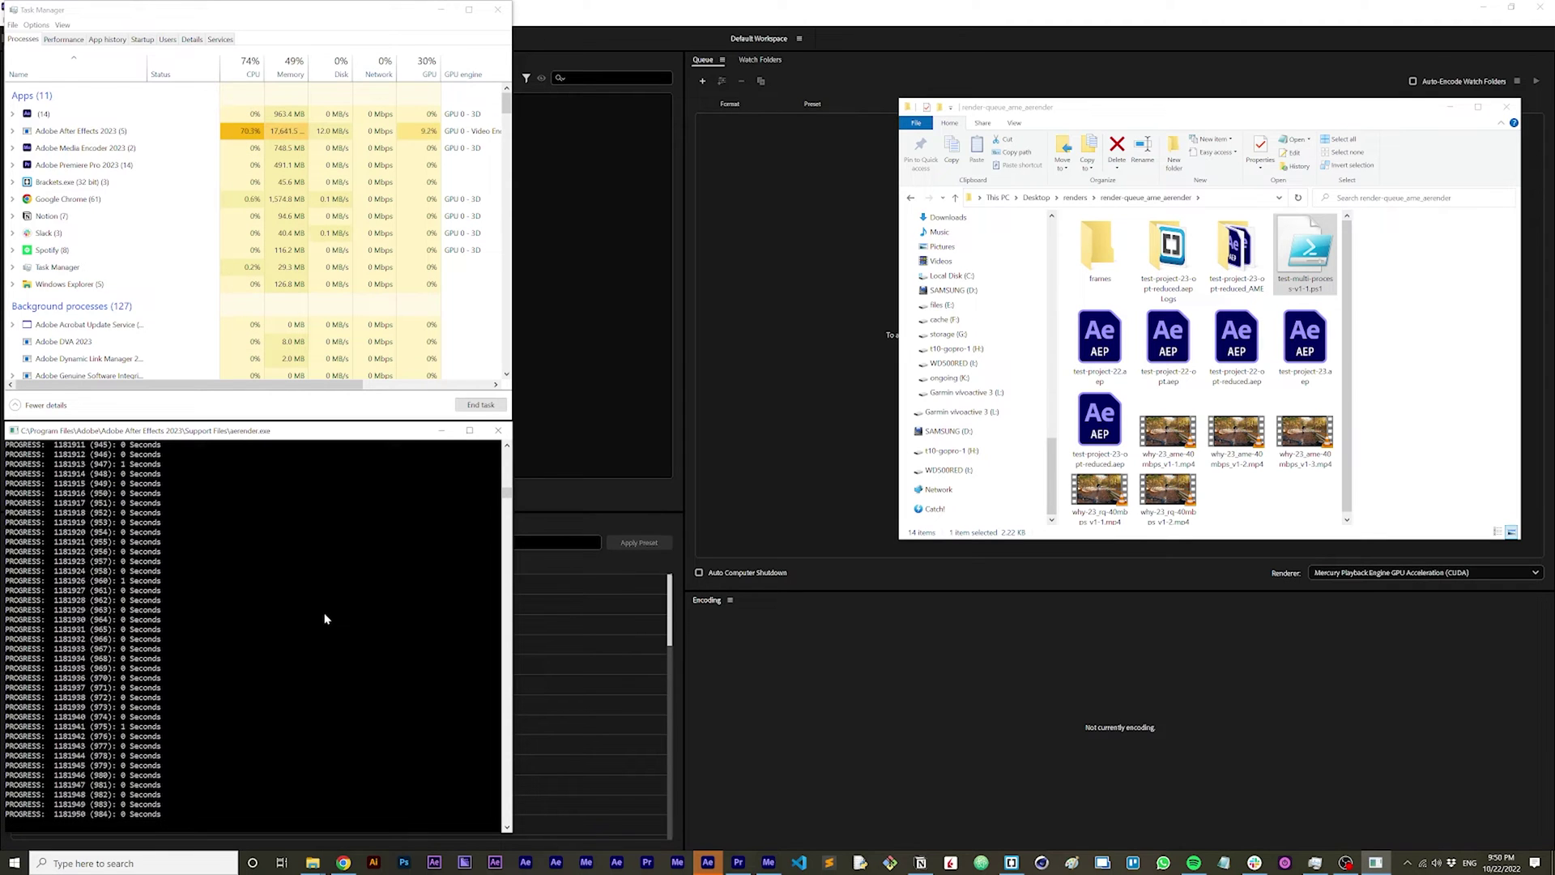
Open the pre-frames\test output folder on the K: drive in a second, widened Explorer window beneath the project folder.
{"action": "left_click_drag", "start_coordinate": [1082, 112], "coordinate": [991, 426]}
{"action": "key", "text": "ctrl+n"}
{"action": "scroll", "coordinate": [875, 713], "scroll_direction": "down", "scroll_amount": 6}
{"action": "left_click", "coordinate": [855, 741]}
{"action": "left_click", "coordinate": [1006, 585]}
{"action": "double_click", "coordinate": [1006, 585]}
{"action": "double_click", "coordinate": [1002, 558]}
{"action": "mouse_move", "coordinate": [1011, 838]}
{"action": "left_mouse_down"}
{"action": "mouse_move", "coordinate": [1100, 838]}
{"action": "mouse_move", "coordinate": [994, 837]}
{"action": "left_mouse_up"}
{"action": "left_click_drag", "start_coordinate": [804, 597], "coordinate": [690, 597]}
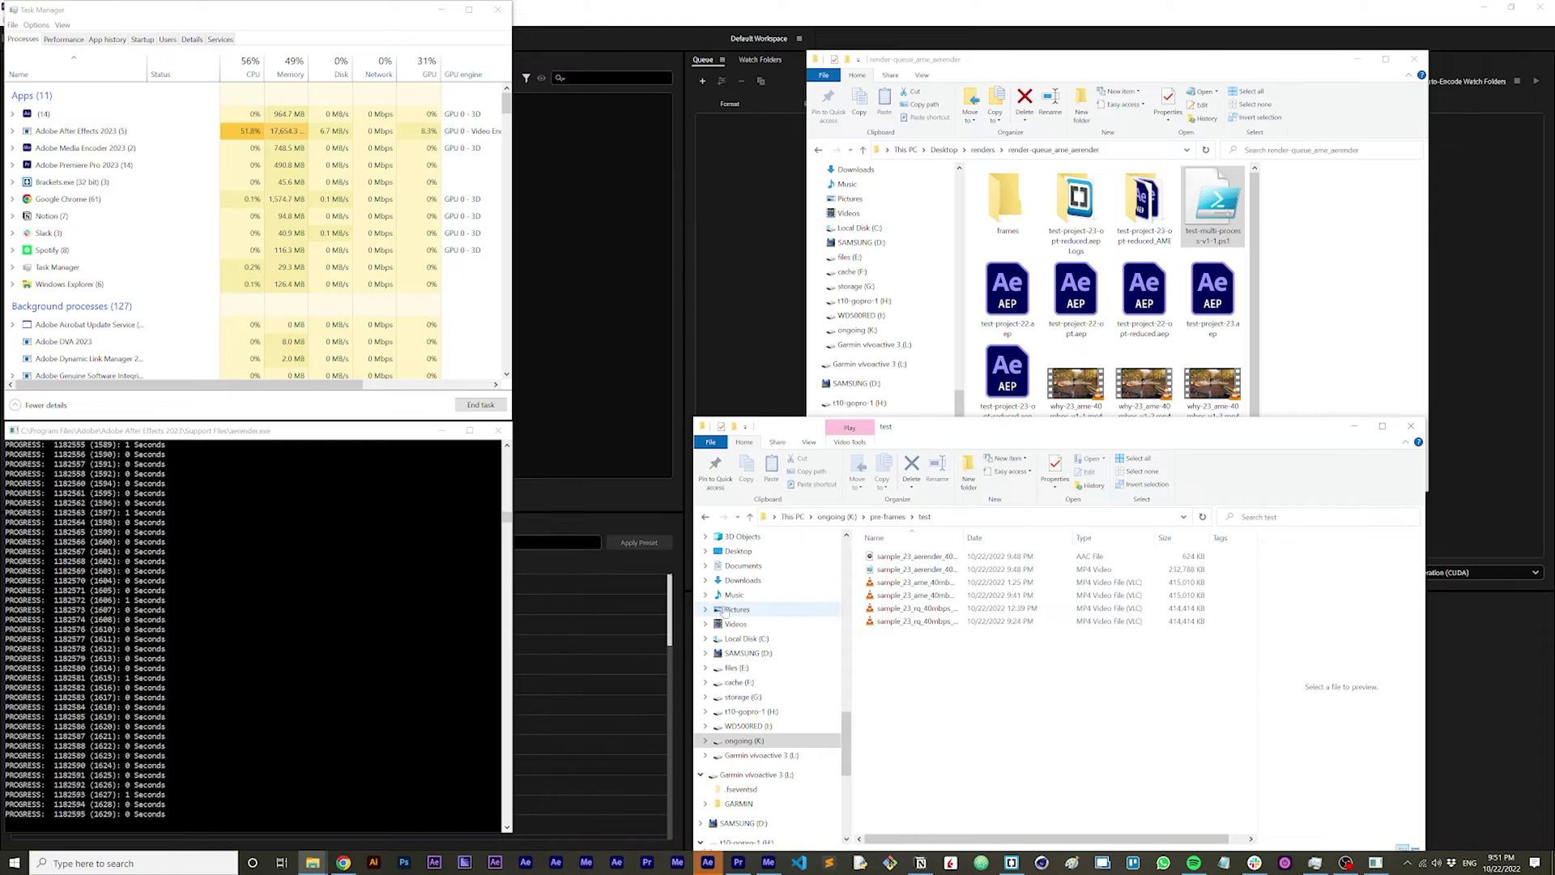
Check the CPU performance graph in Task Manager during the aerender render and return to the process list.
{"action": "left_click", "coordinate": [64, 39]}
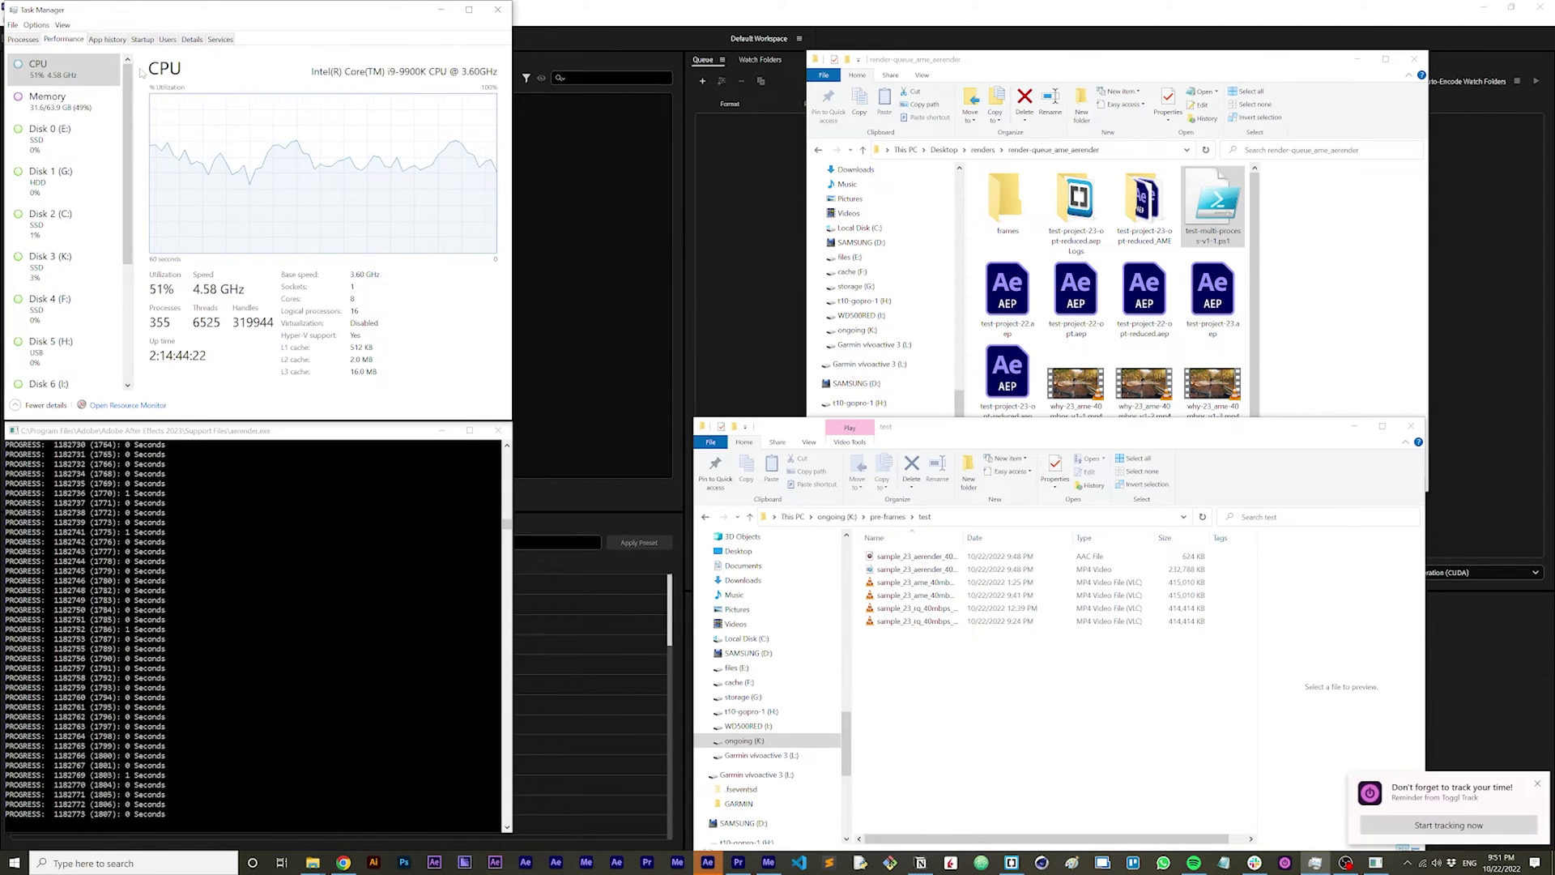
{"action": "left_click", "coordinate": [19, 40]}
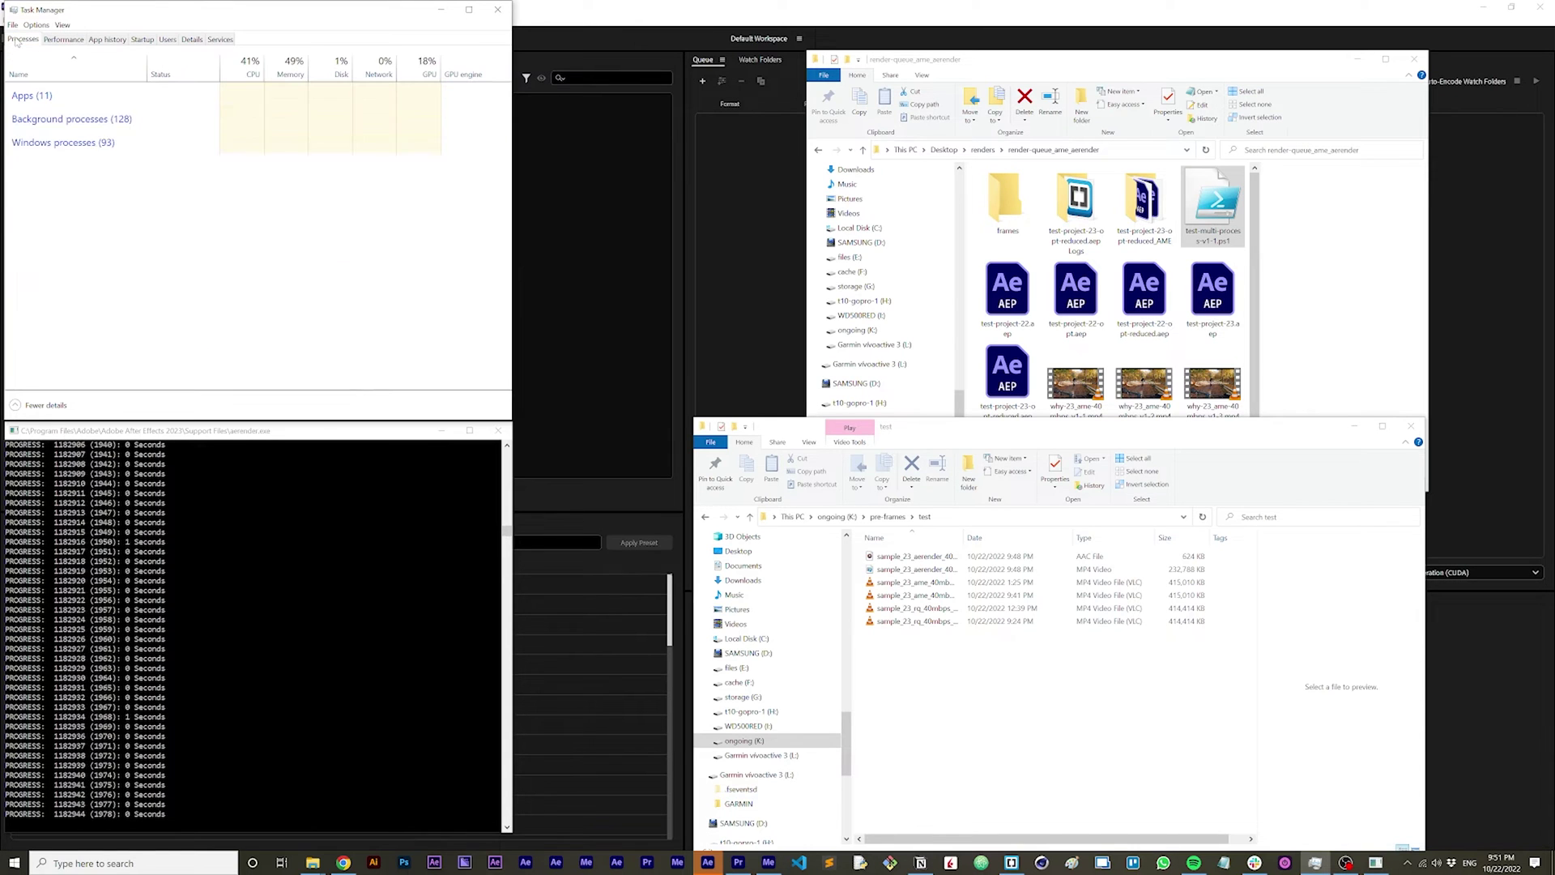
{"action": "left_click", "coordinate": [1137, 743]}
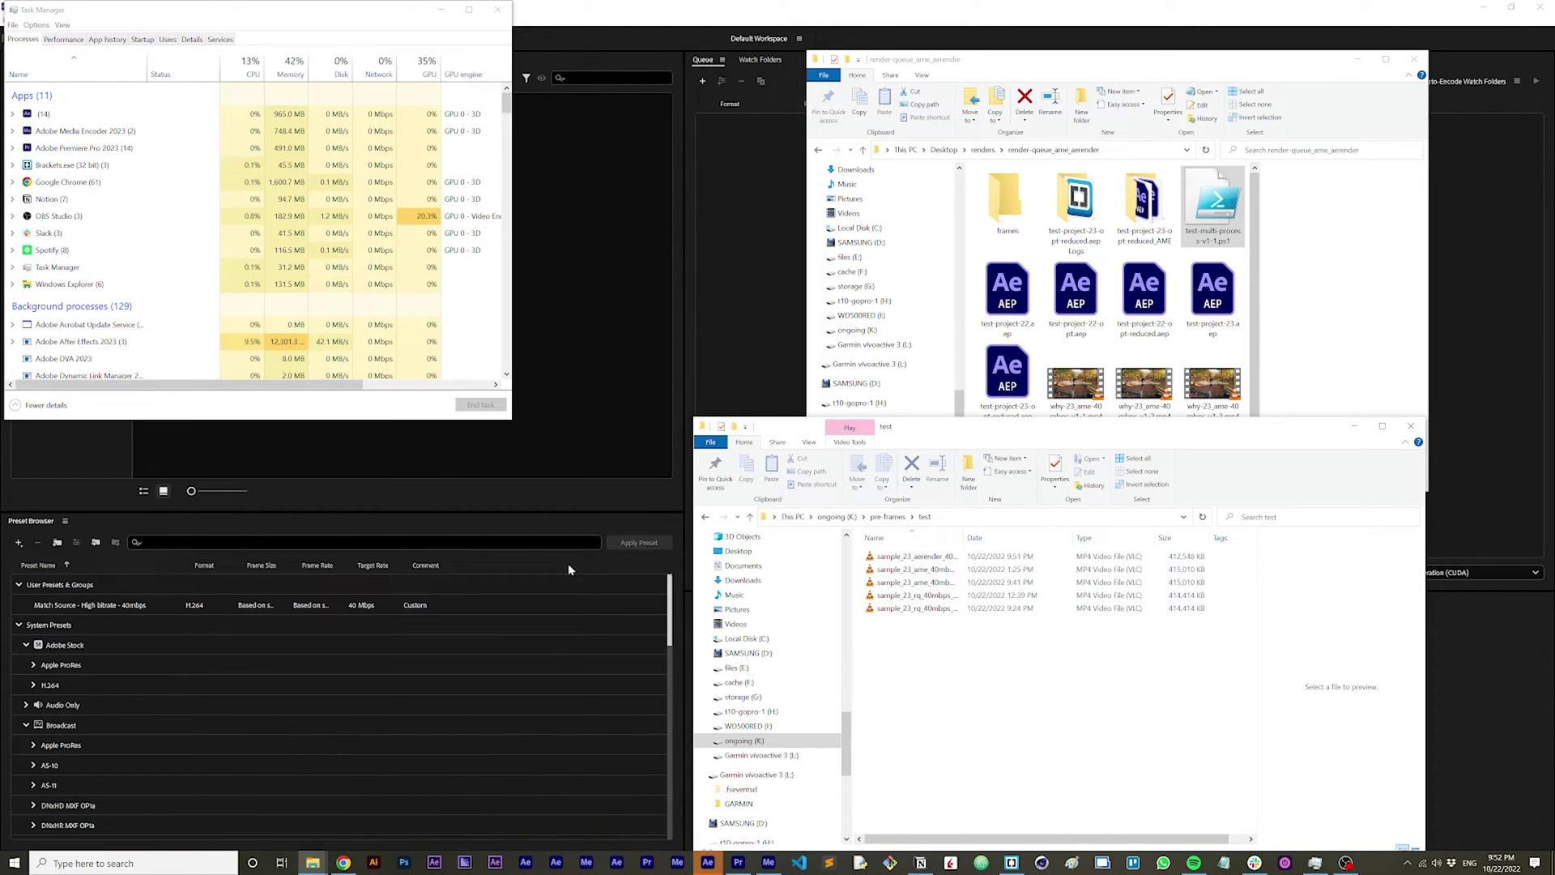
Preview the aerender log in the test-project-23-opt-reduced.aep Logs folder and check the total time elapsed at its end.
{"action": "double_click", "coordinate": [1079, 202]}
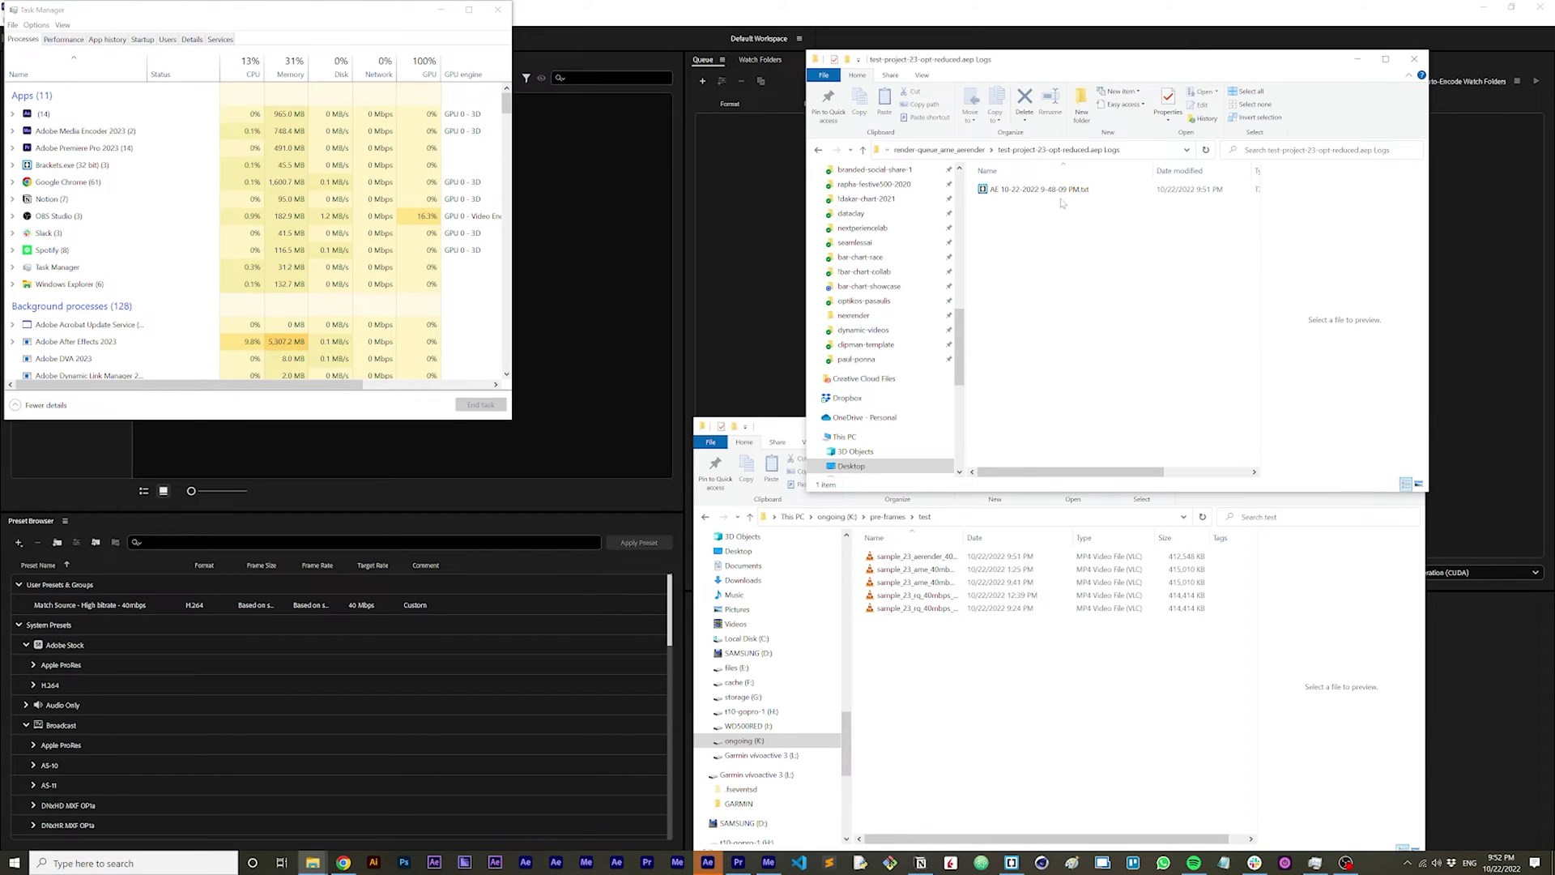
{"action": "left_click", "coordinate": [1043, 194]}
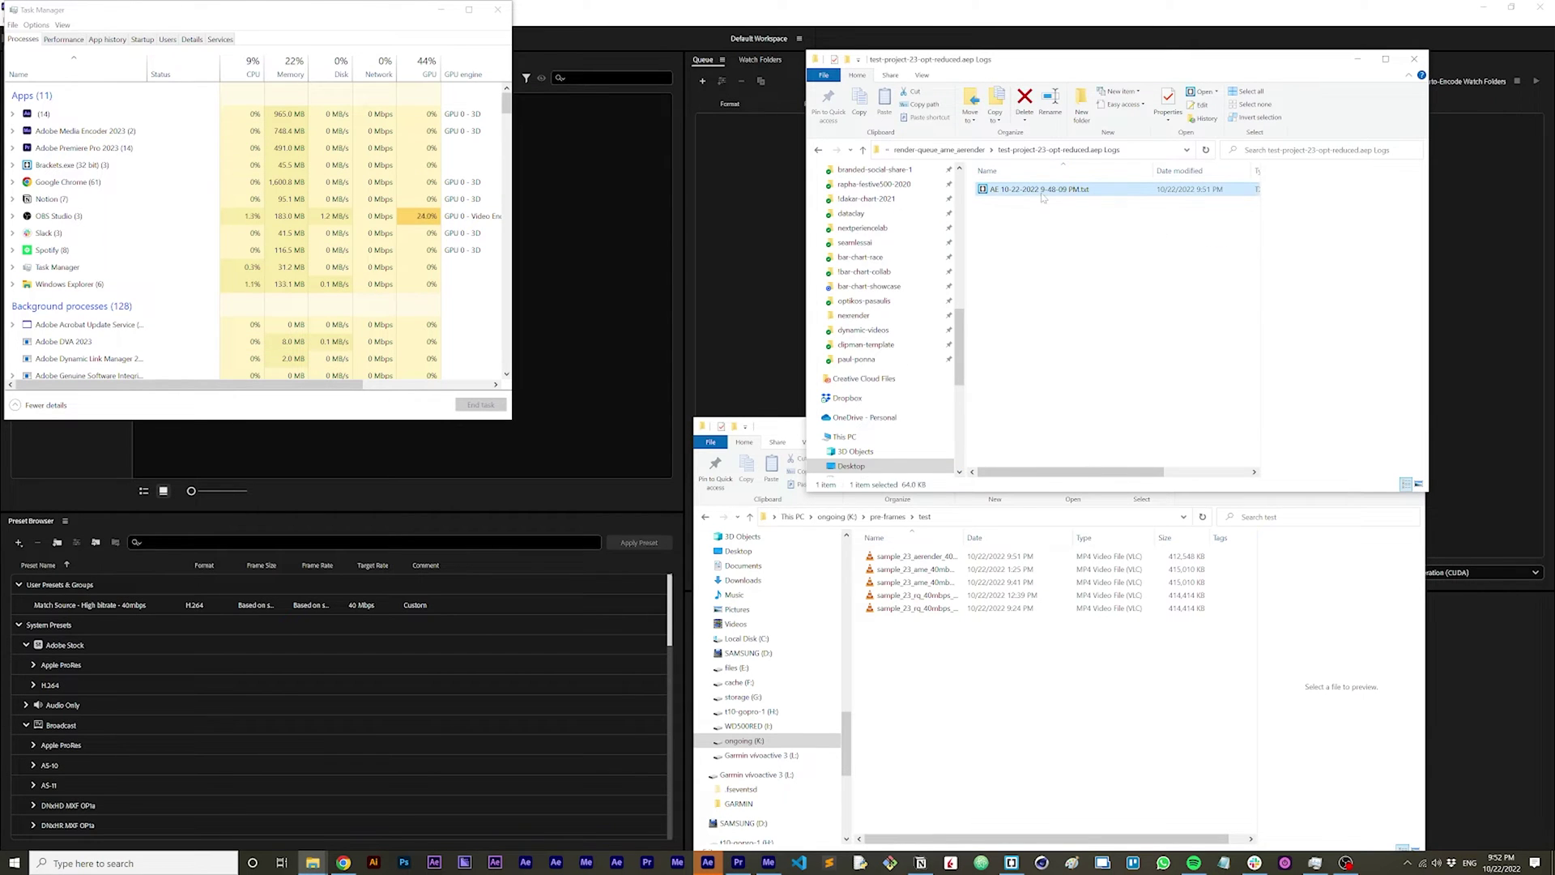
{"action": "key", "text": "space"}
{"action": "left_click_drag", "start_coordinate": [720, 278], "coordinate": [808, 275]}
{"action": "left_click", "coordinate": [762, 277]}
{"action": "left_click_drag", "start_coordinate": [1034, 291], "coordinate": [1027, 654]}
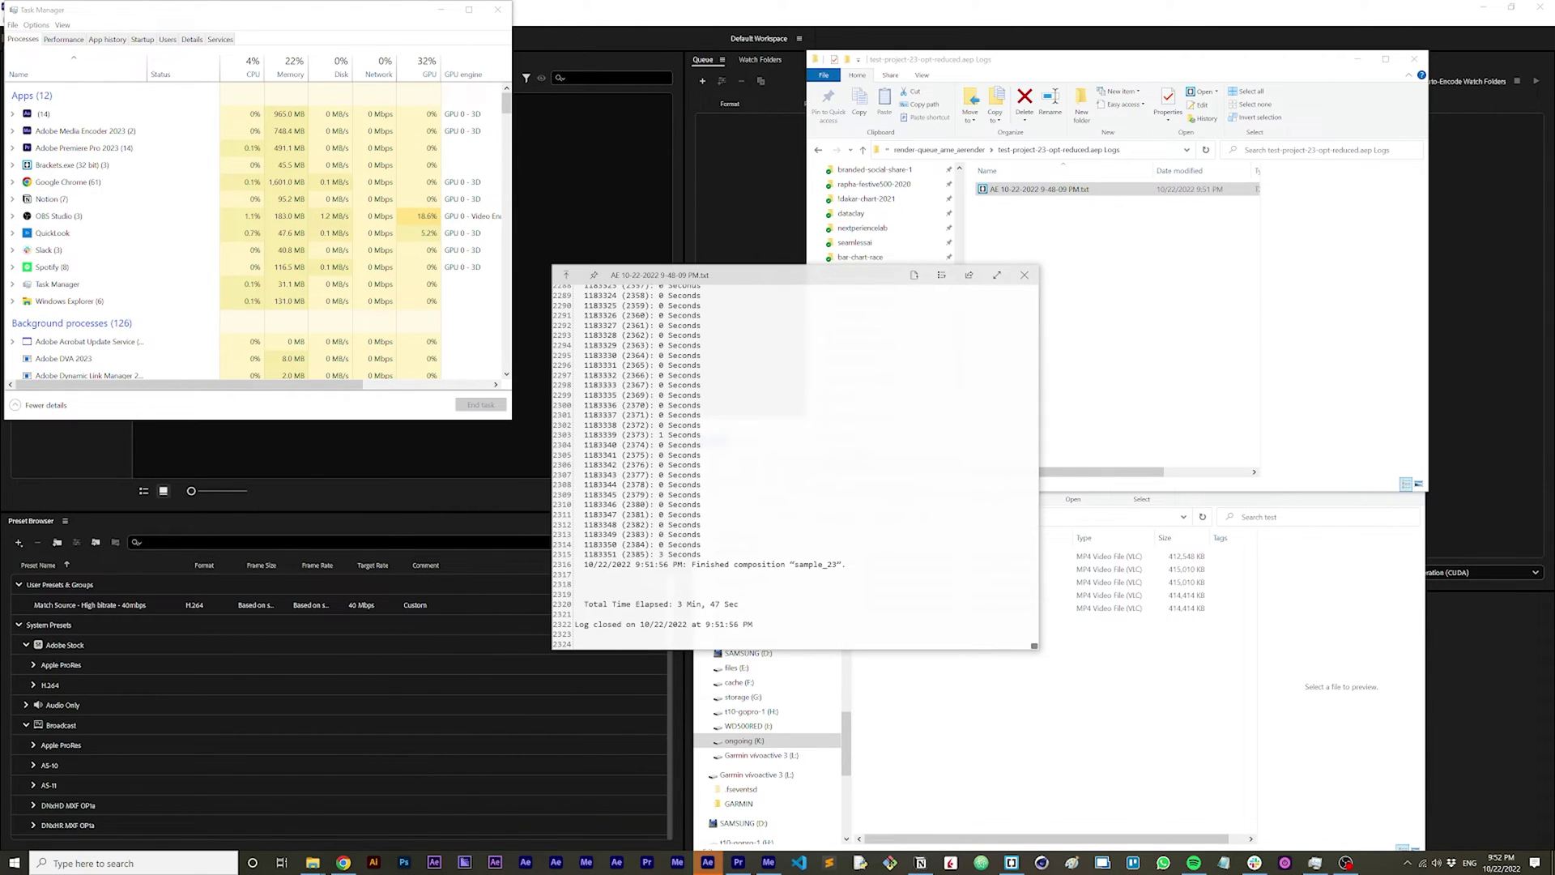
{"action": "left_click_drag", "start_coordinate": [679, 604], "coordinate": [735, 604]}
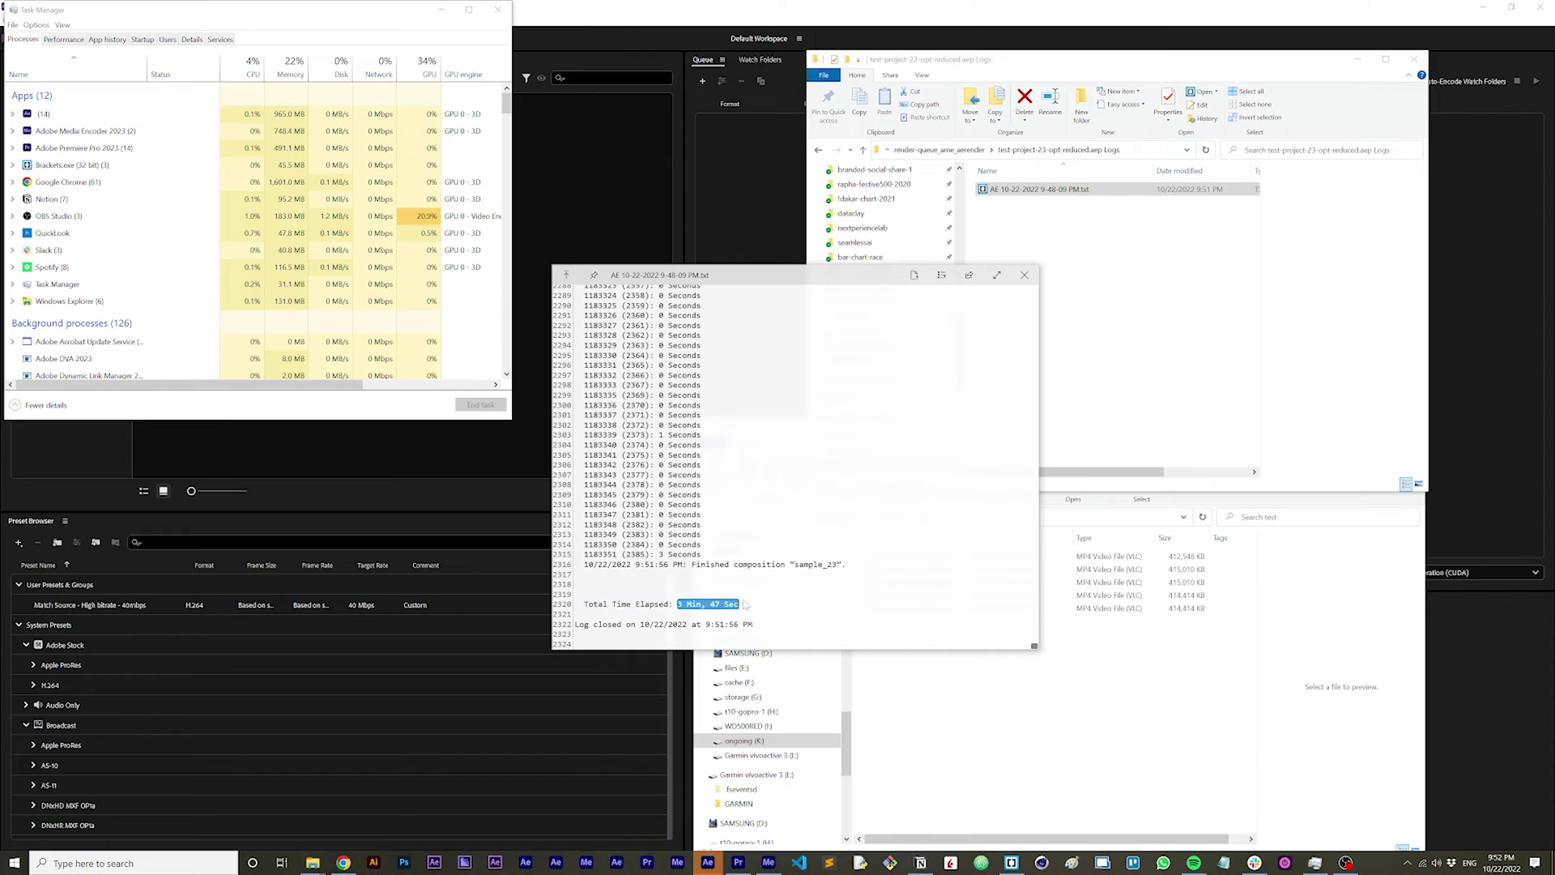
{"action": "left_click", "coordinate": [739, 608]}
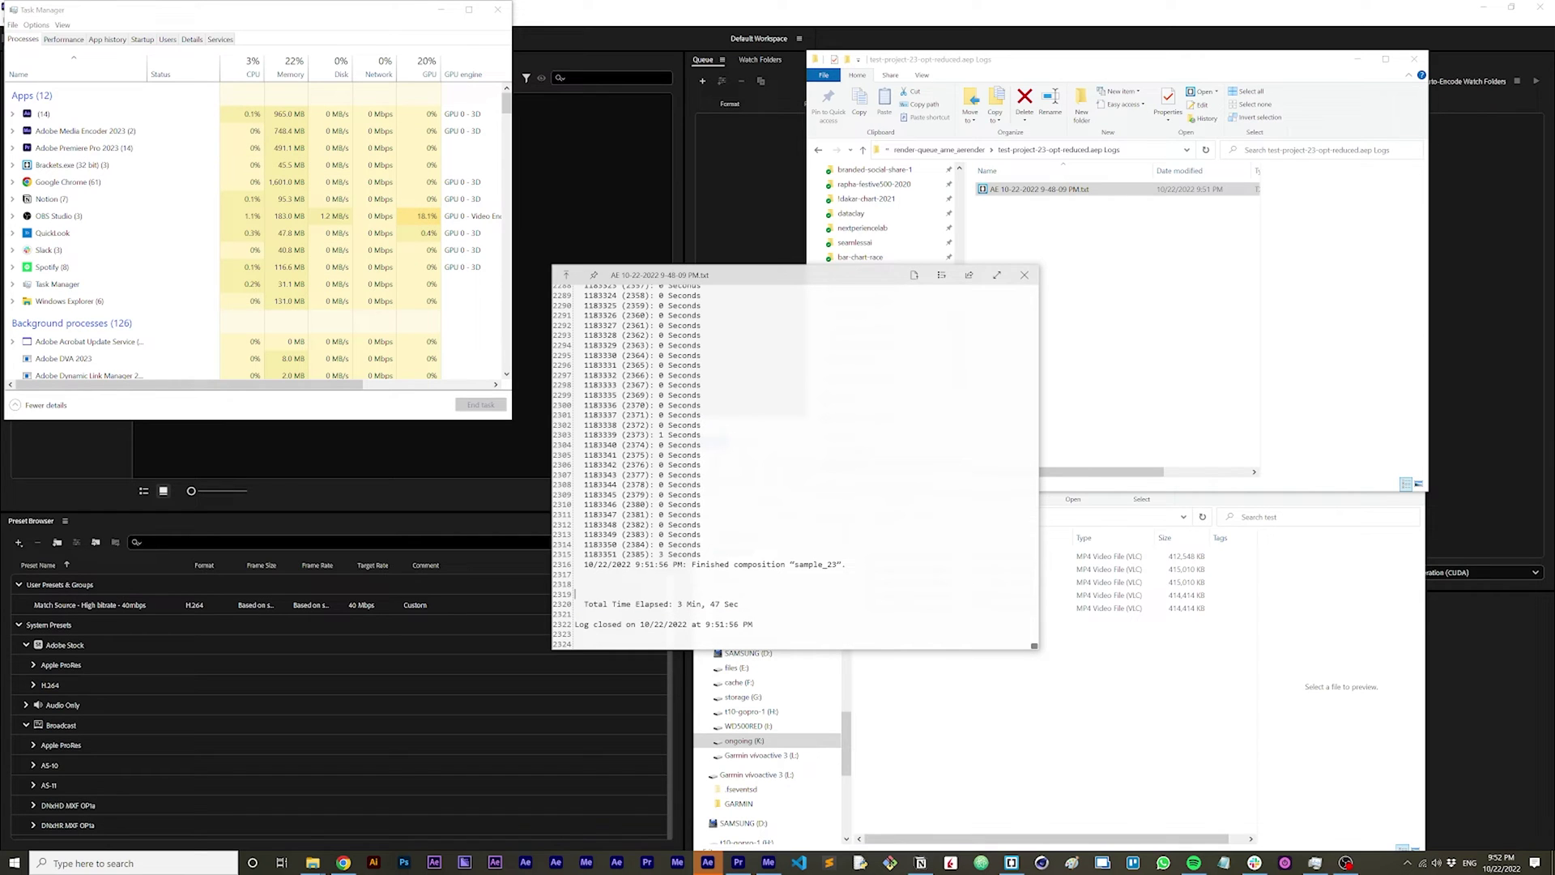
{"action": "left_click", "coordinate": [1024, 275]}
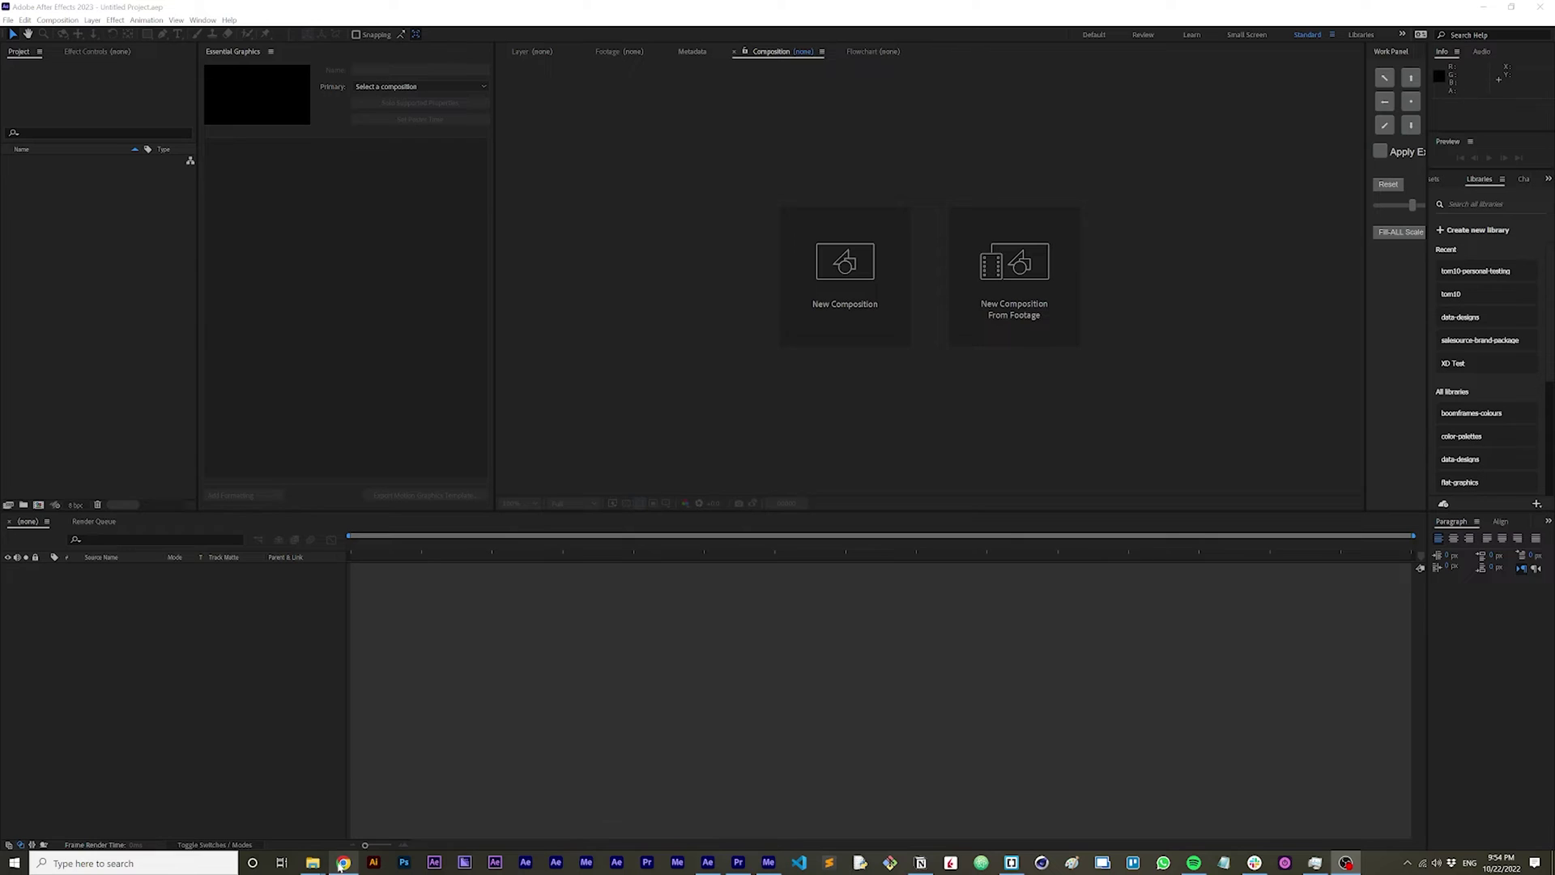
Return to the render-queue_ame_aerender project folder in Explorer and select the test-multi-process-v1-1.ps1 script.
{"action": "mouse_move", "coordinate": [310, 866]}
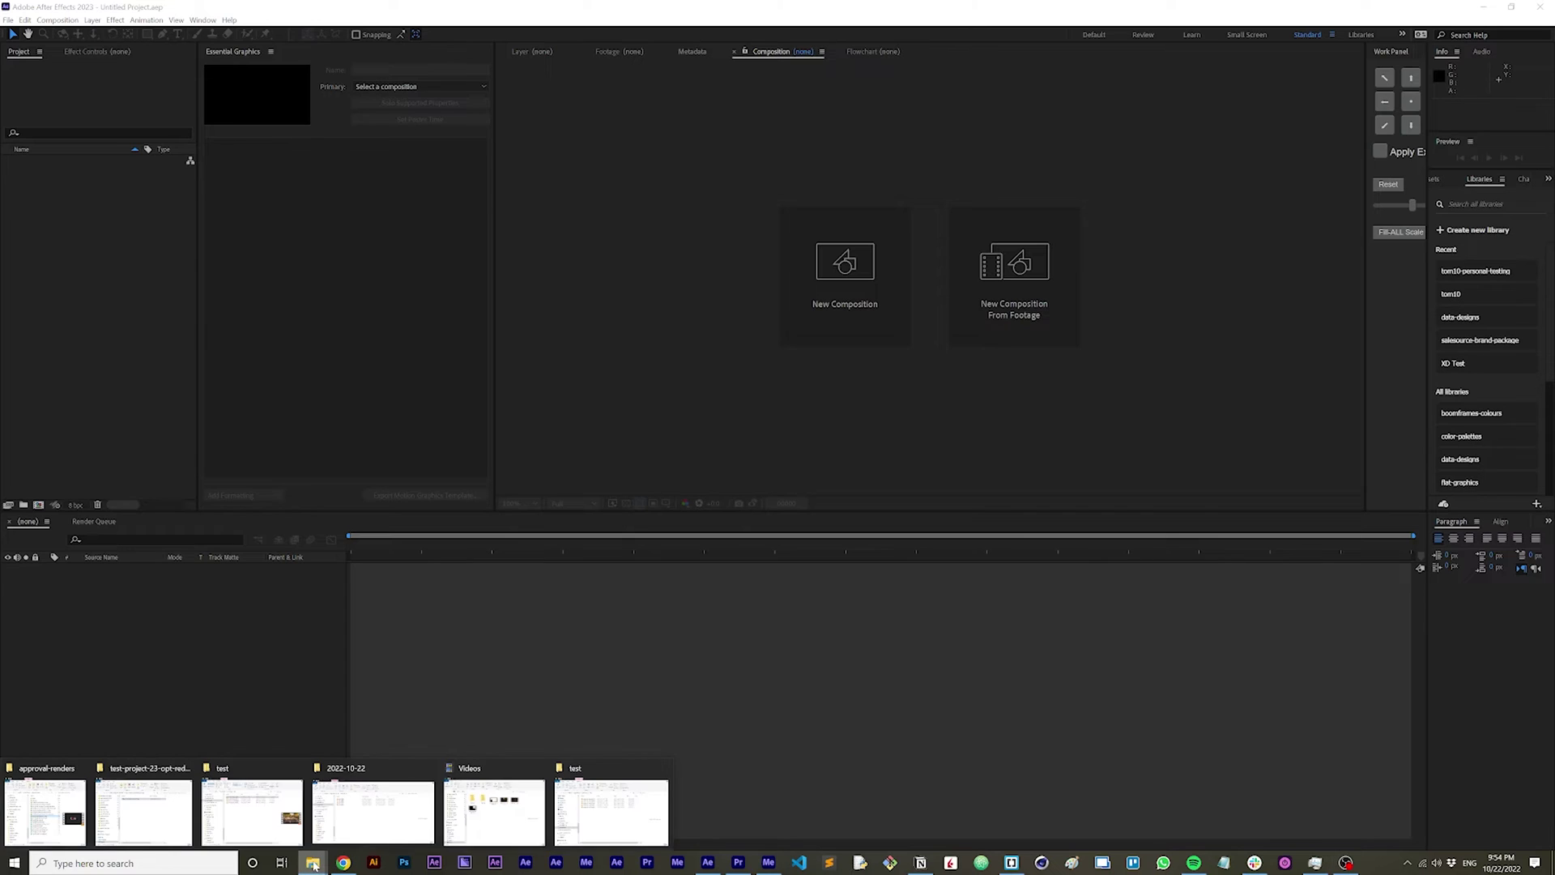
{"action": "left_click", "coordinate": [144, 810]}
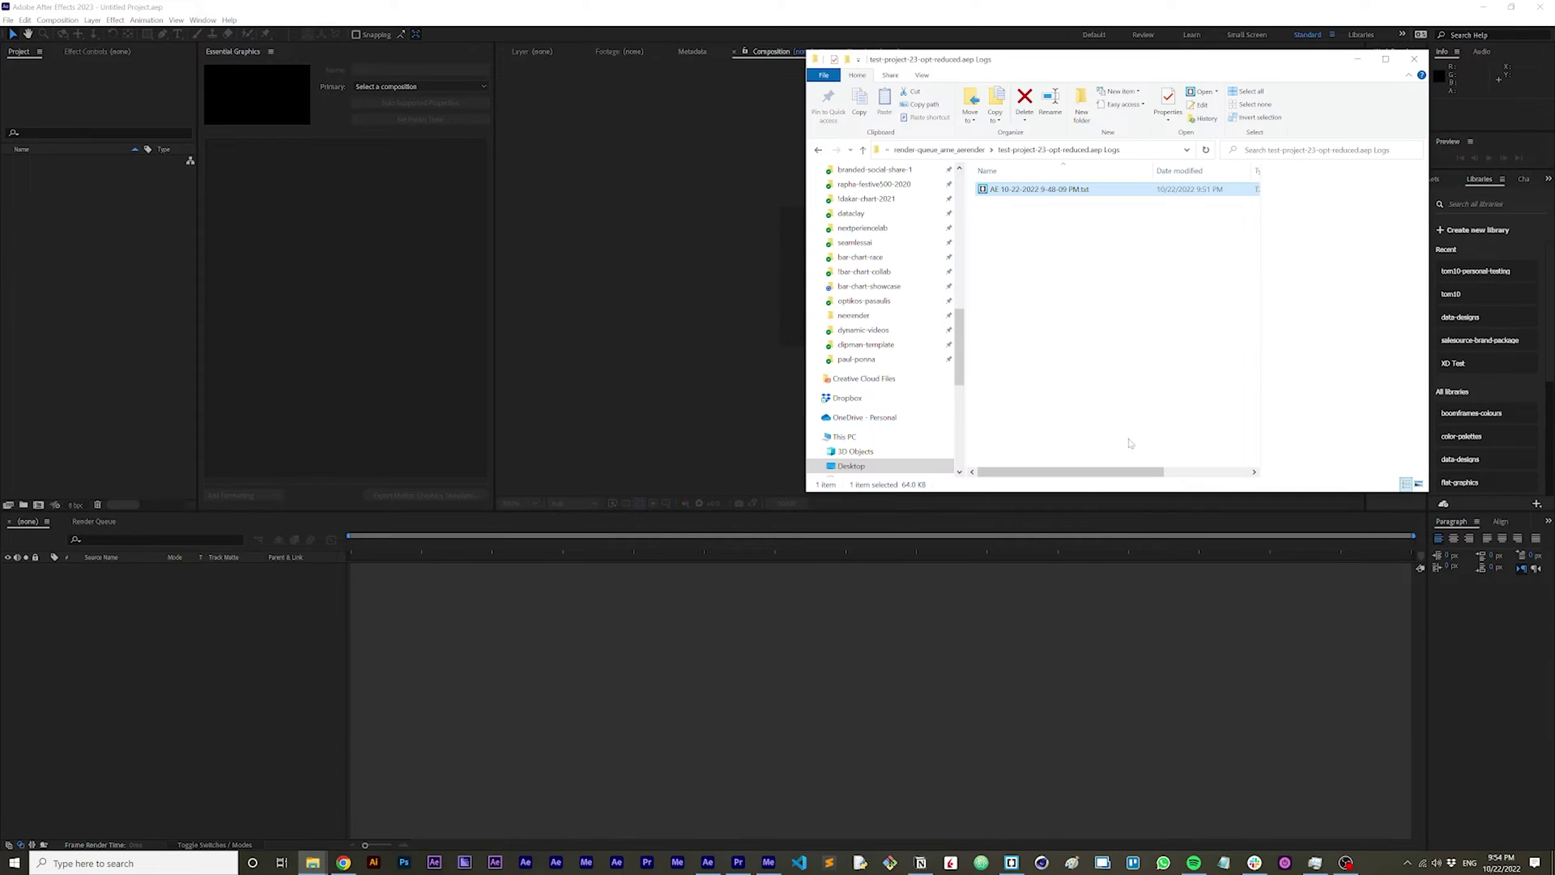
{"action": "left_click", "coordinate": [943, 153]}
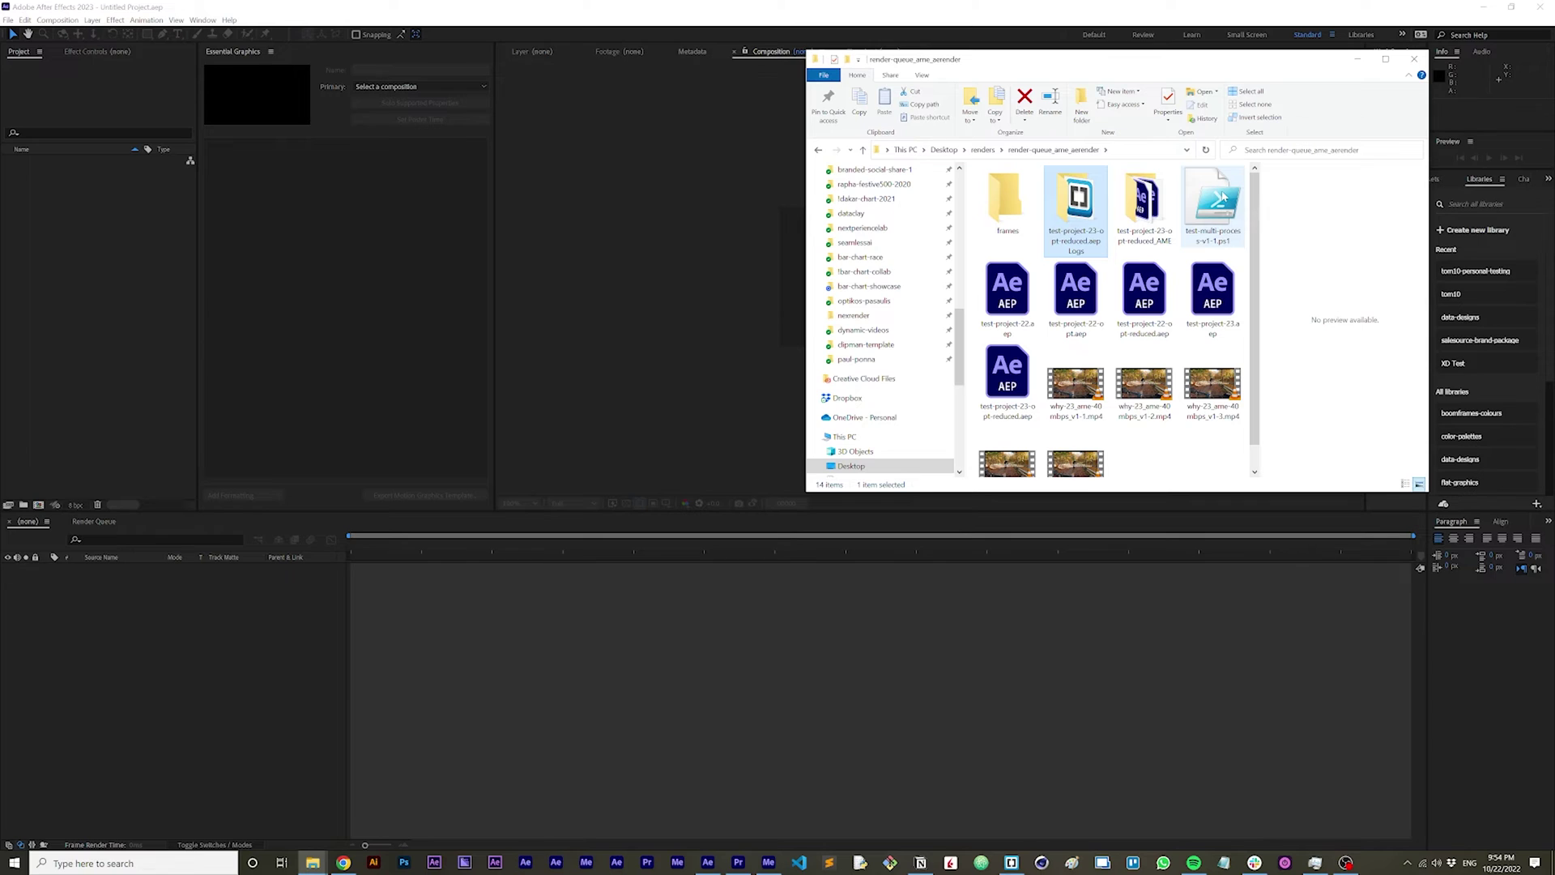
{"action": "left_click", "coordinate": [1223, 198]}
Switch to After Effects and purge all memory and the disk cache, accepting the confirmation.
{"action": "left_click", "coordinate": [25, 19]}
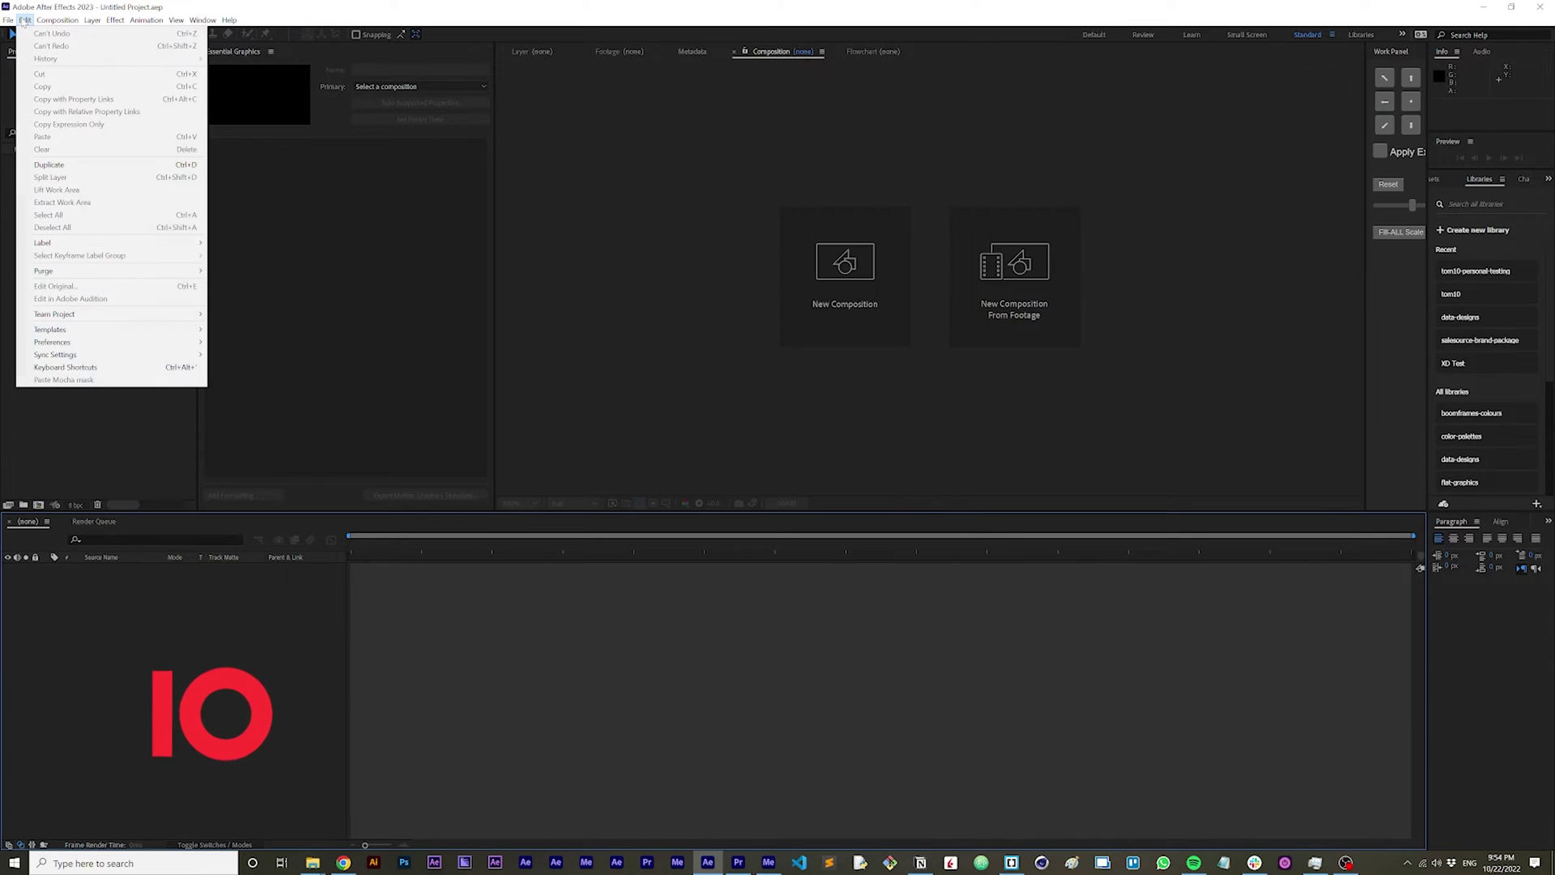
{"action": "mouse_move", "coordinate": [81, 270]}
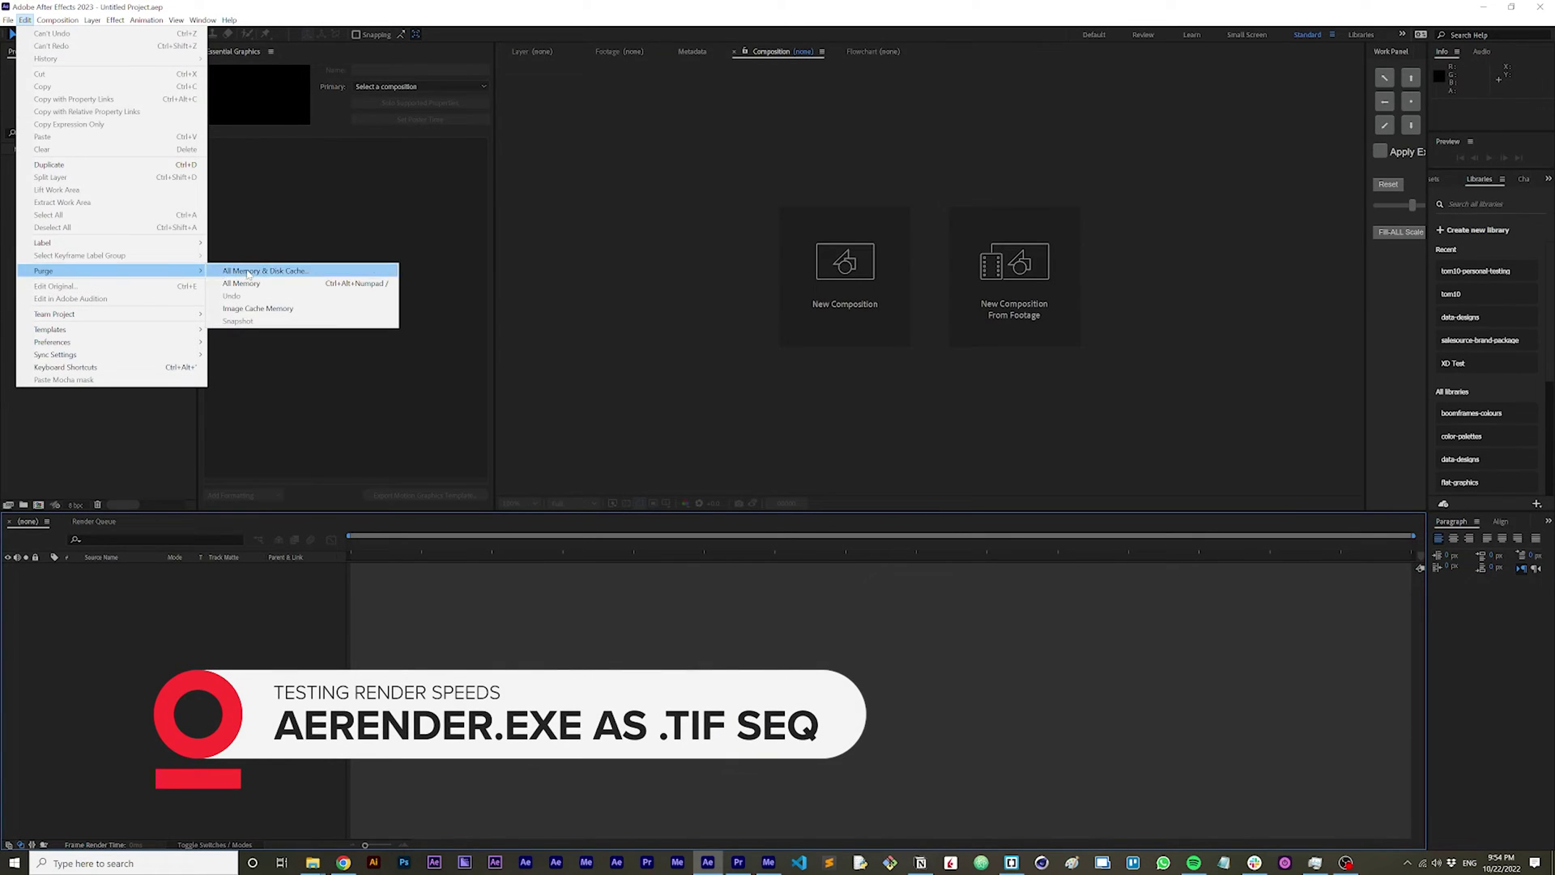
{"action": "left_click", "coordinate": [259, 269]}
{"action": "left_click", "coordinate": [801, 456]}
Run test-multi-process-v1-1.ps1 from the project folder with PowerShell and bring up Task Manager's process list.
{"action": "mouse_move", "coordinate": [316, 862]}
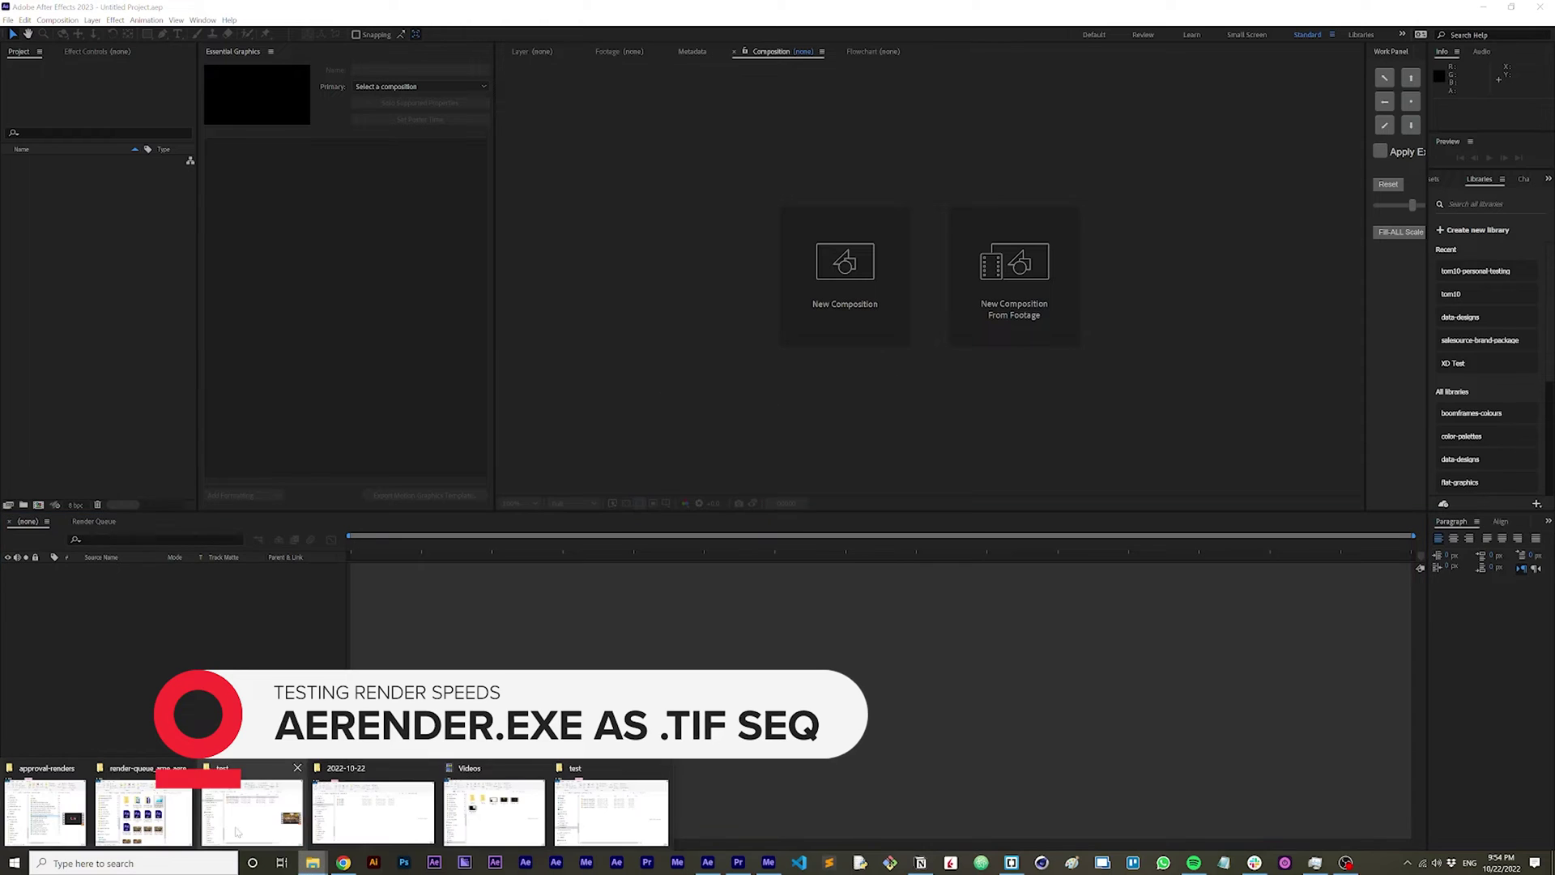
{"action": "left_click", "coordinate": [149, 810]}
{"action": "right_click", "coordinate": [1228, 216]}
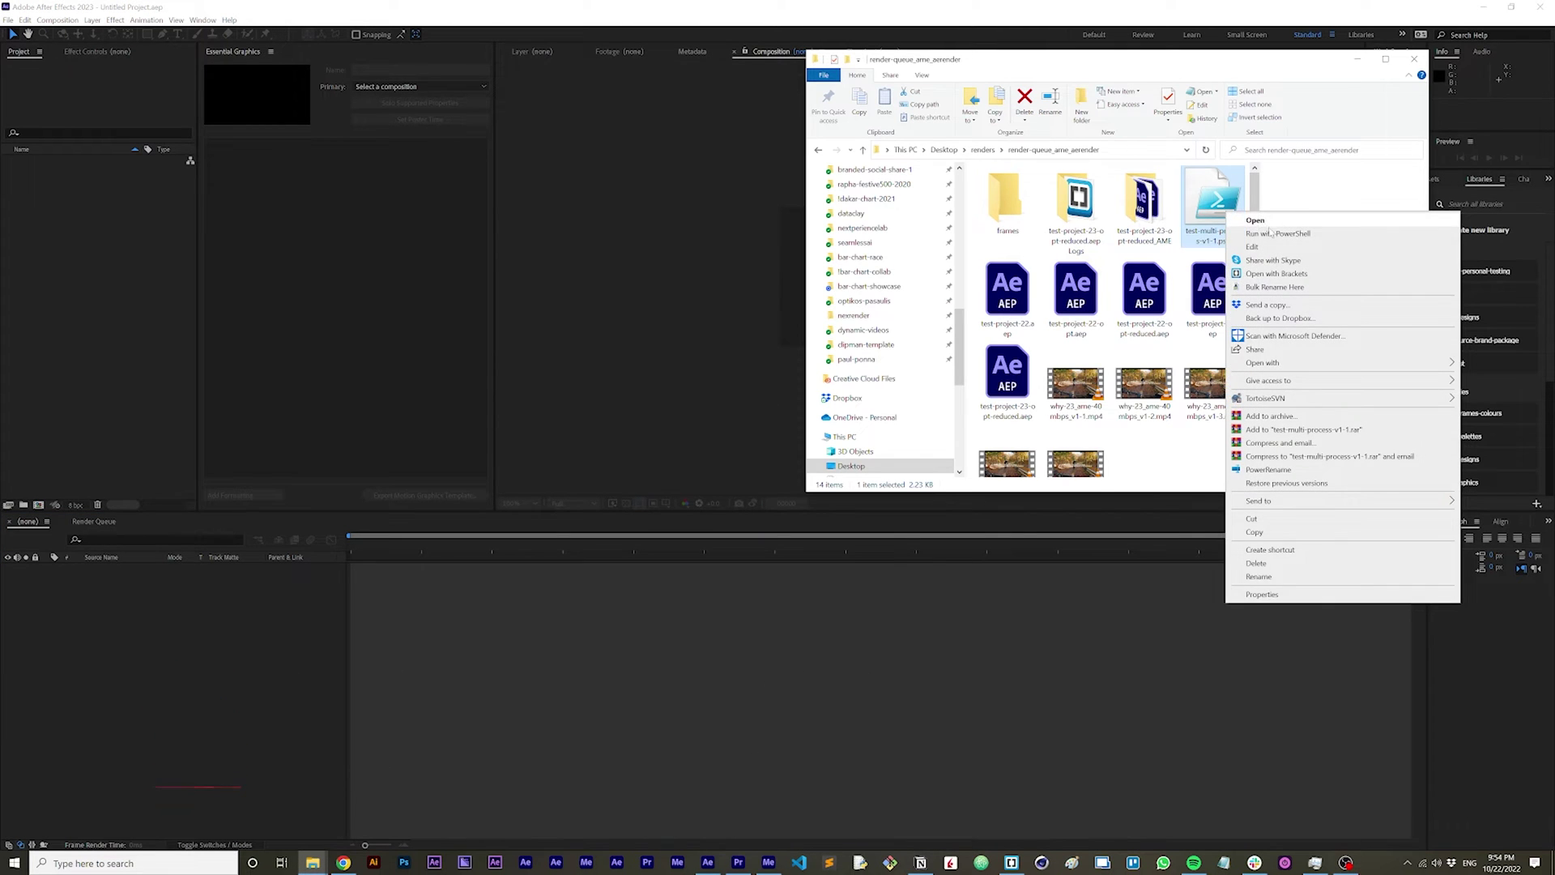
{"action": "left_click", "coordinate": [1263, 231]}
{"action": "mouse_move", "coordinate": [312, 862]}
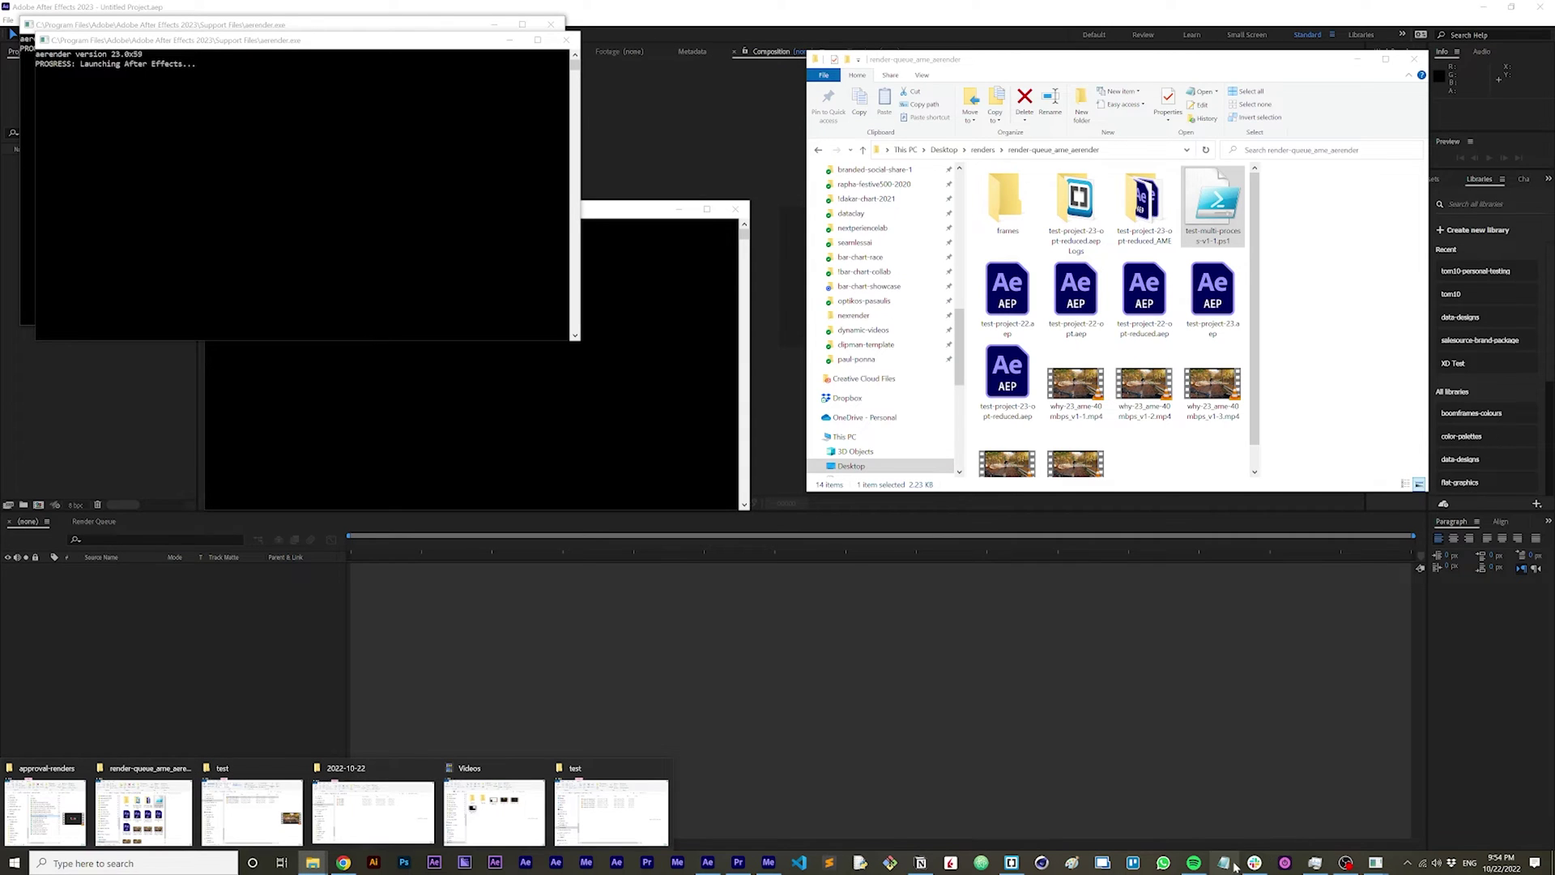
{"action": "left_click", "coordinate": [1315, 862]}
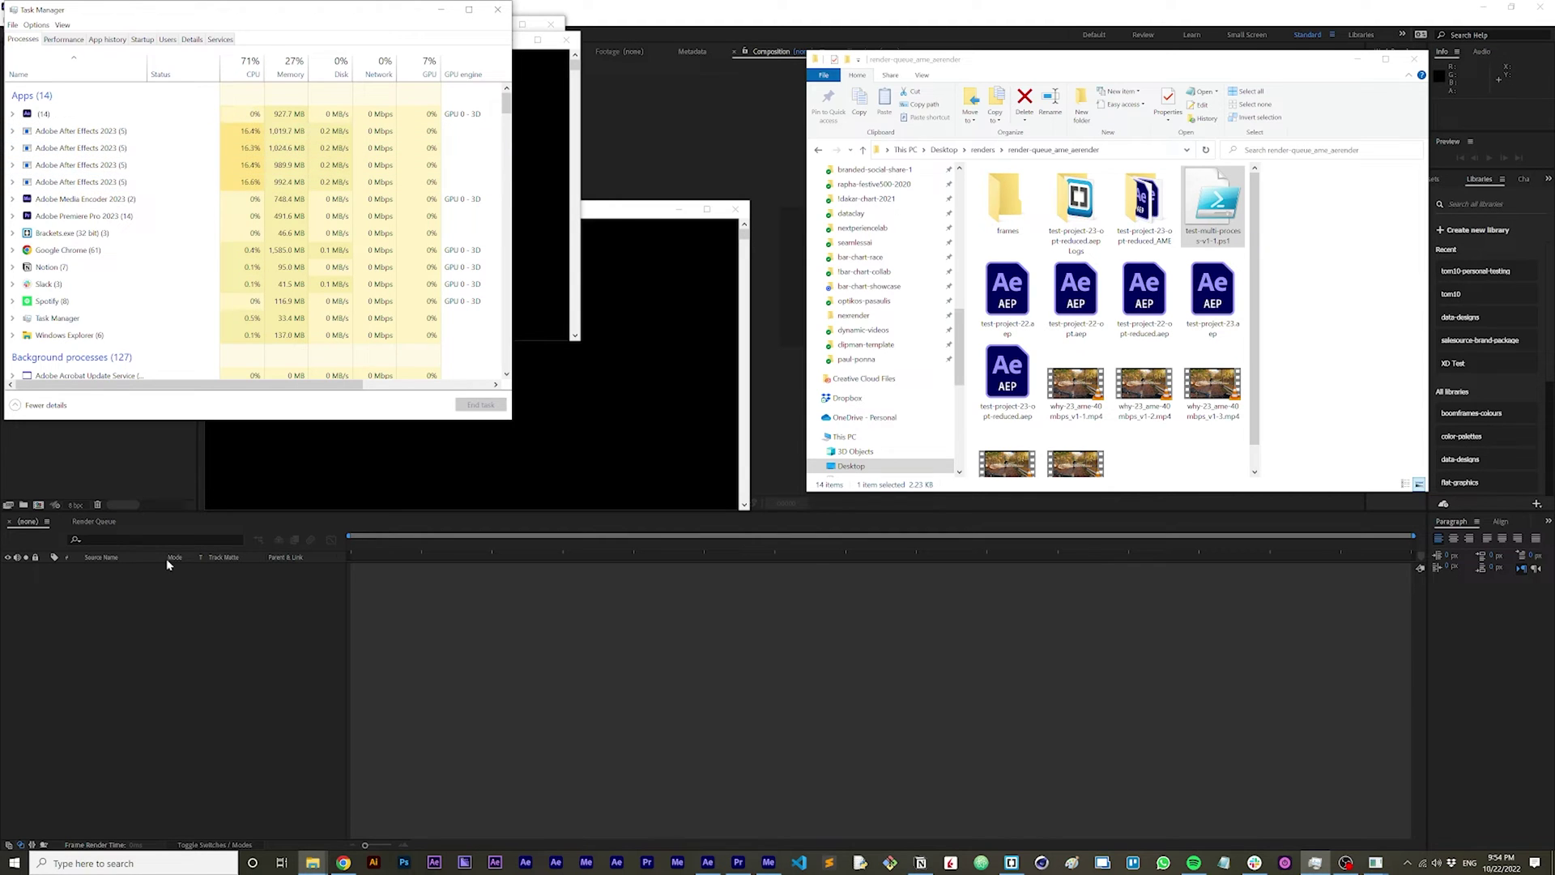
Check the TIF frames in the pre-frames\test folder, go up to the ongoing (K:) drive and minimize that Explorer window.
{"action": "mouse_move", "coordinate": [312, 861]}
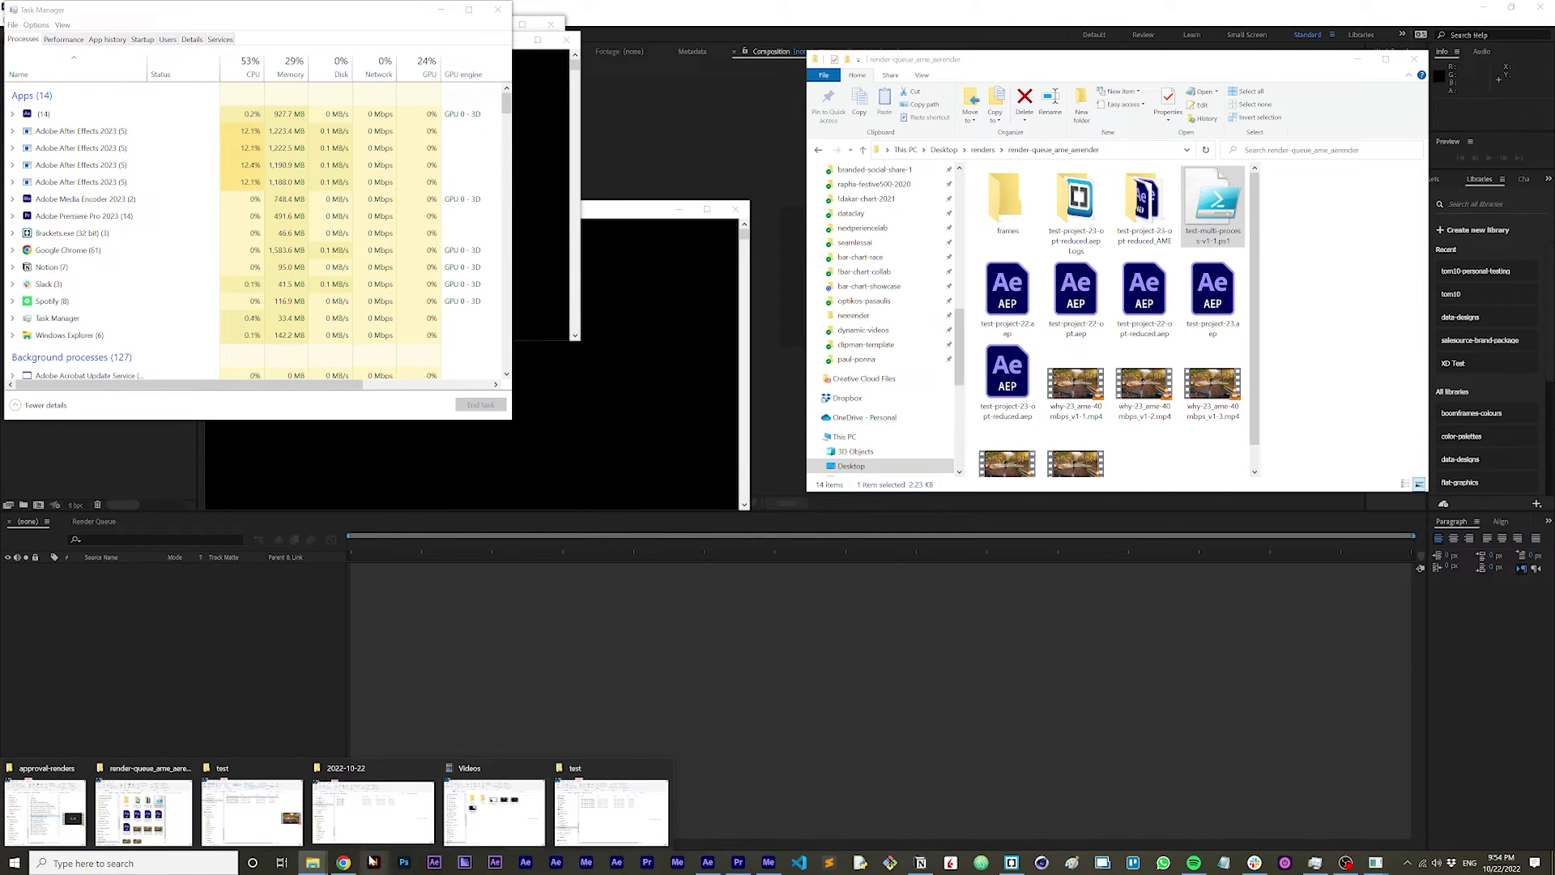
{"action": "left_click", "coordinate": [611, 810]}
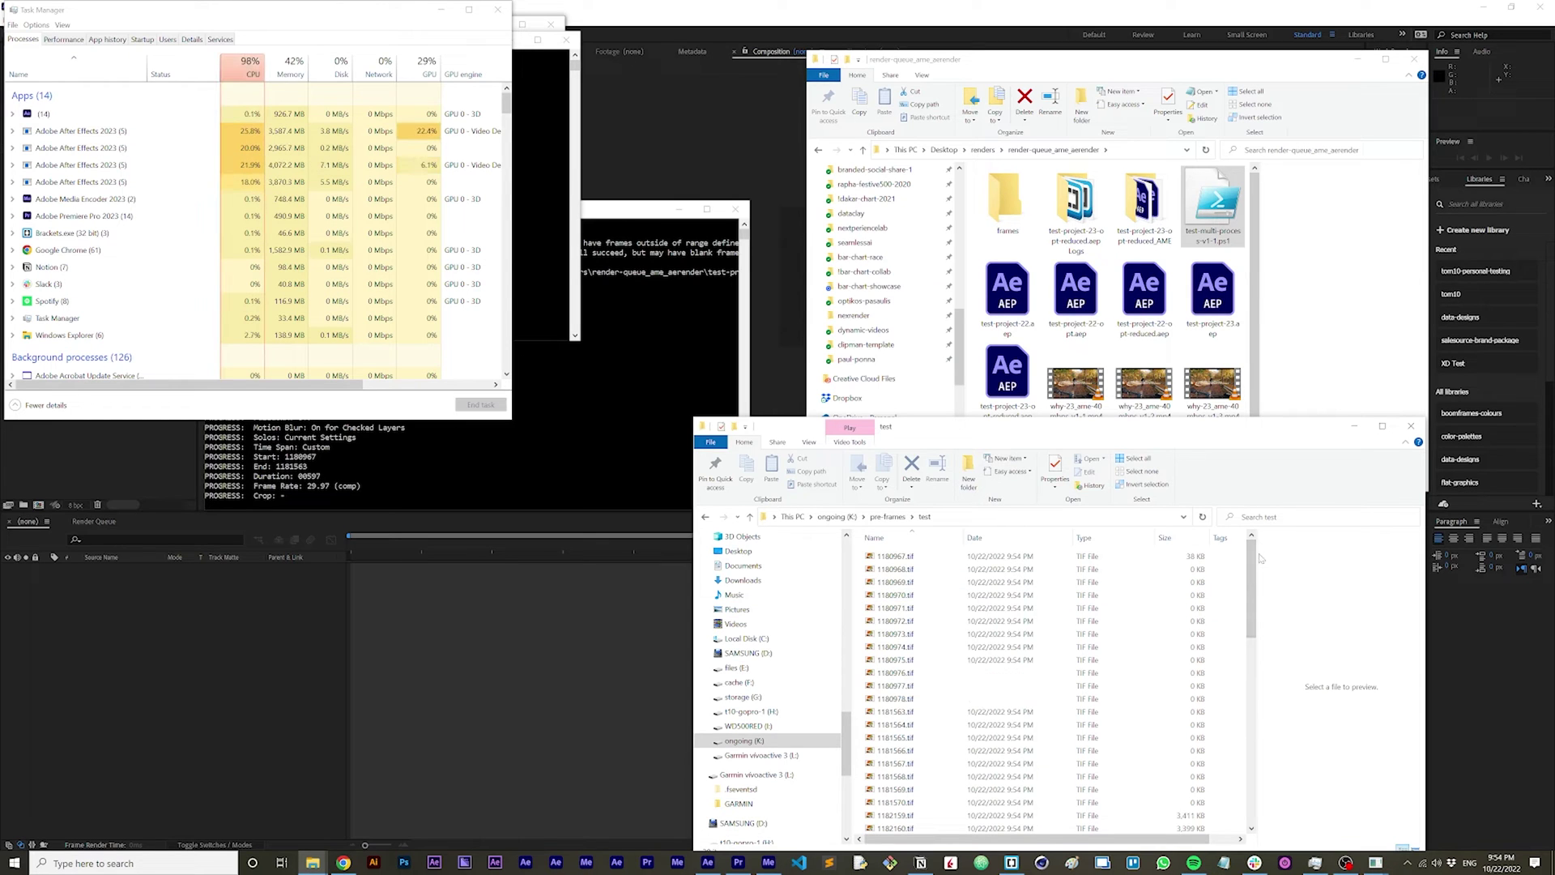
{"action": "left_click_drag", "start_coordinate": [1252, 550], "coordinate": [1271, 690]}
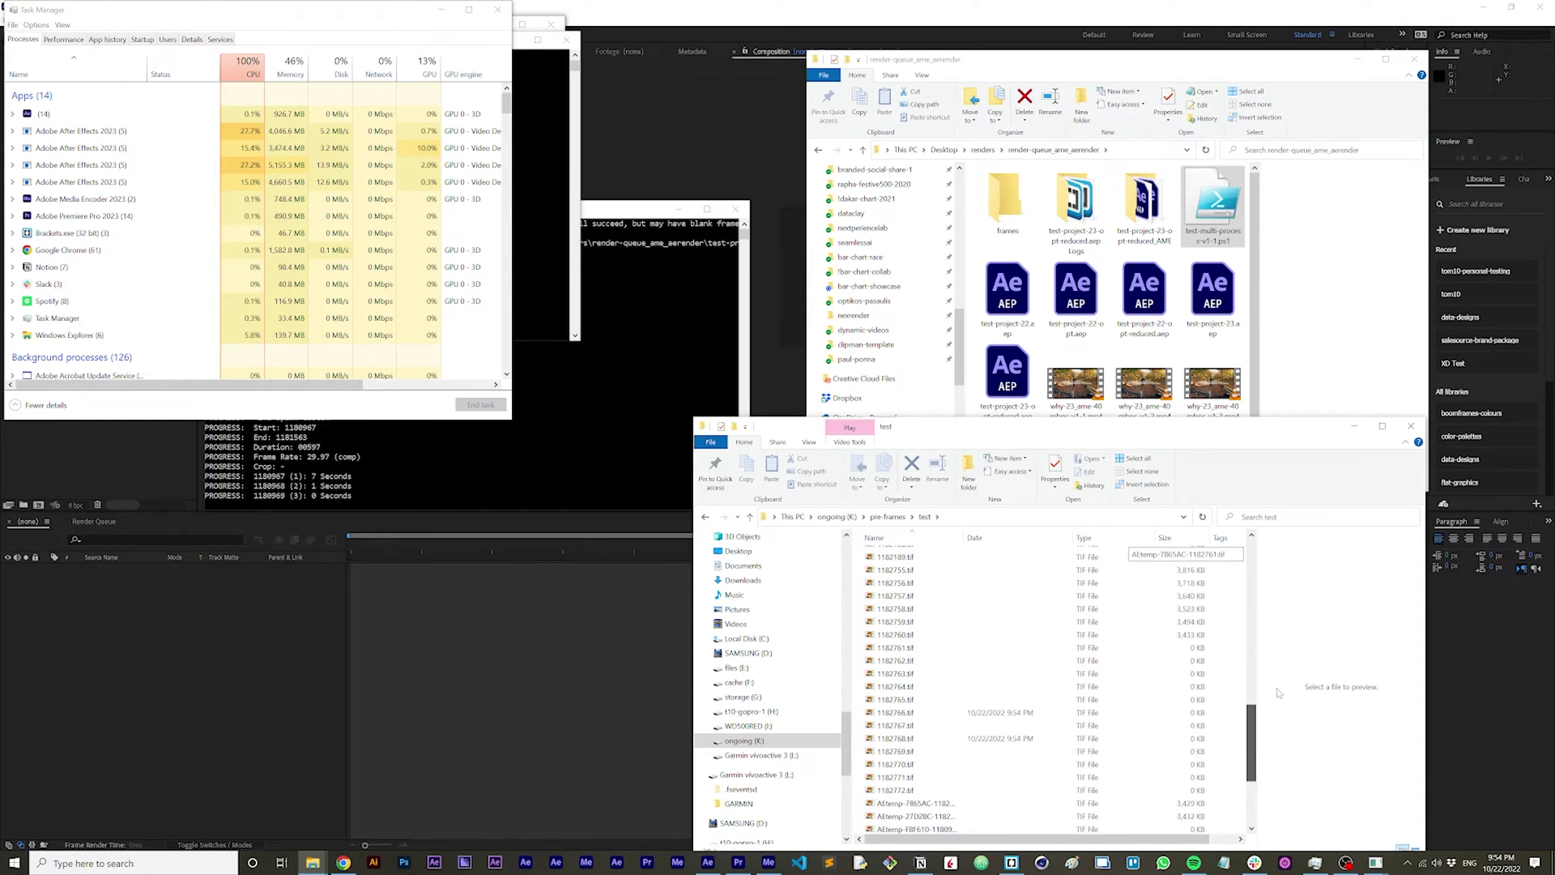
{"action": "left_click", "coordinate": [888, 517]}
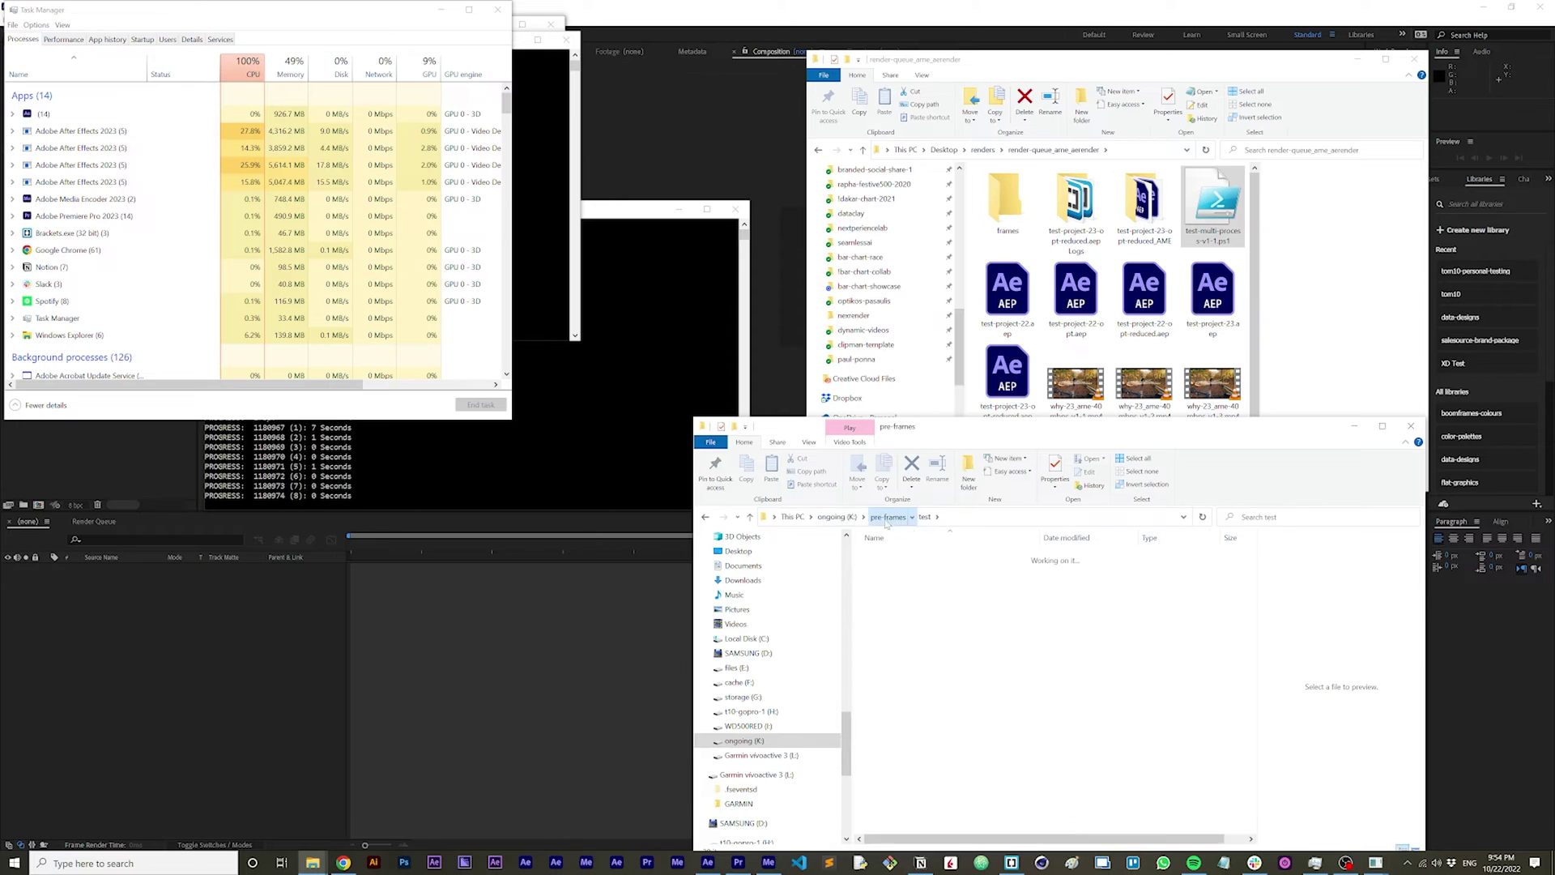
{"action": "left_click", "coordinate": [836, 516]}
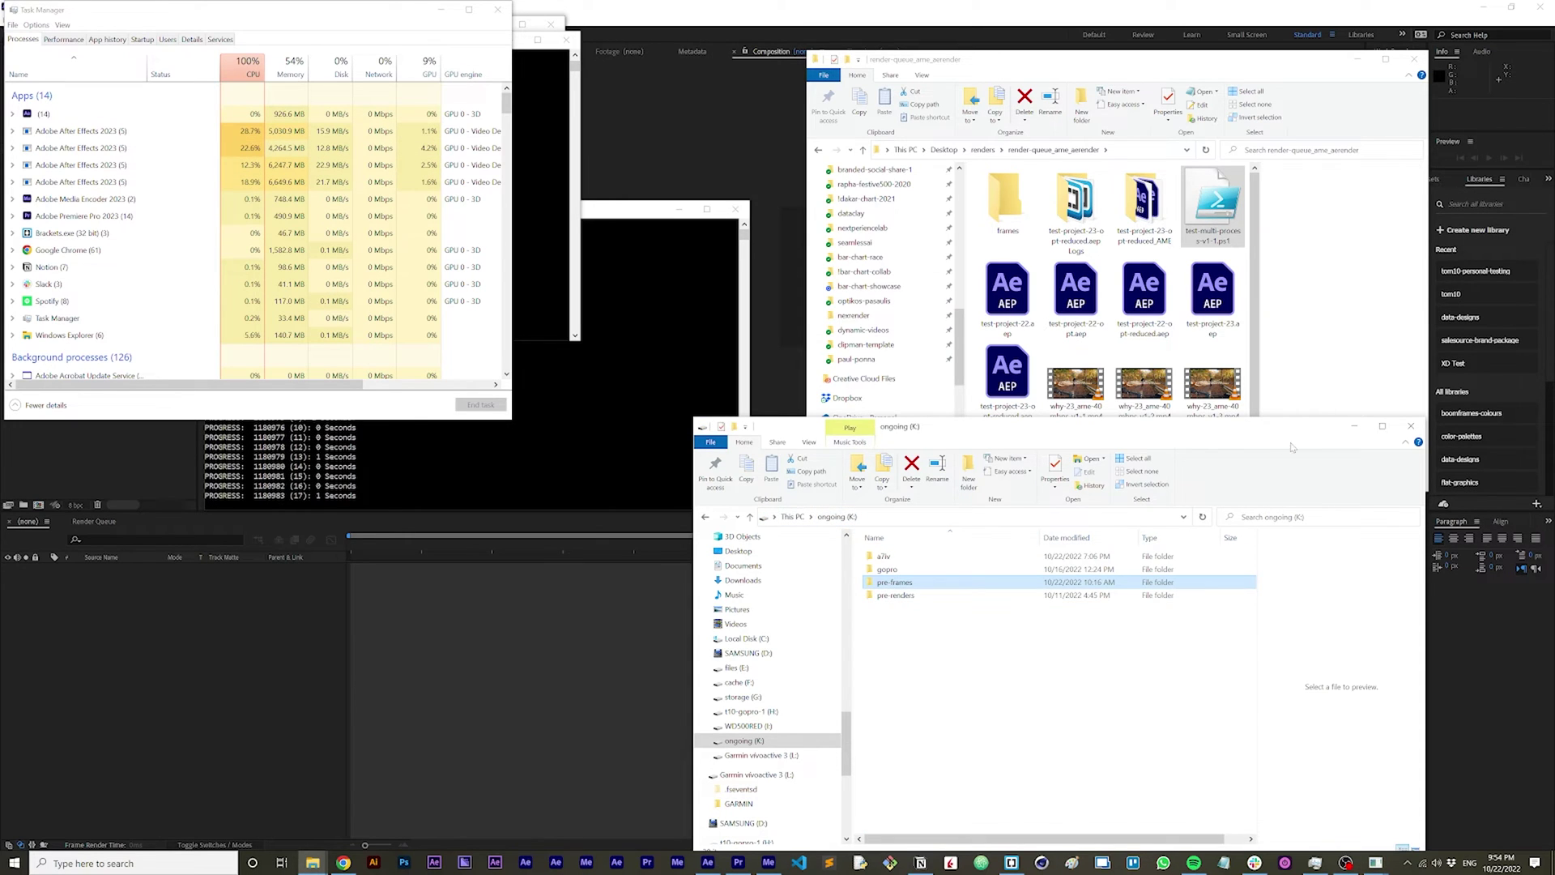
{"action": "left_click", "coordinate": [1355, 427]}
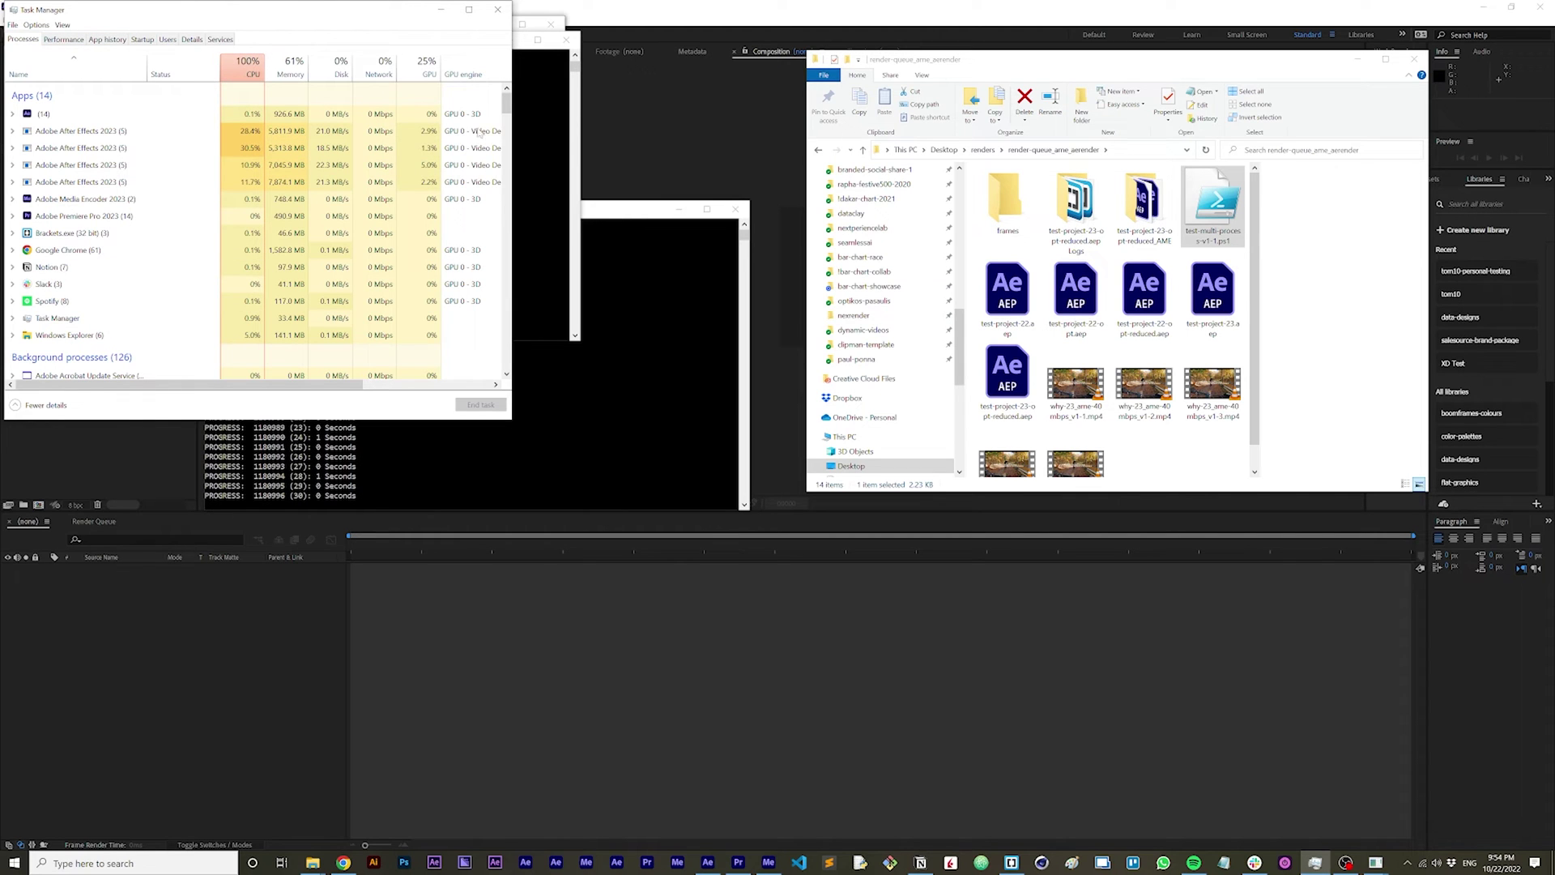
Arrange the four aerender console windows in a row below Task Manager and show its CPU performance graph.
{"action": "left_click_drag", "start_coordinate": [651, 211], "coordinate": [453, 522]}
{"action": "left_click", "coordinate": [550, 147]}
{"action": "left_click_drag", "start_coordinate": [377, 26], "coordinate": [903, 519]}
{"action": "left_click", "coordinate": [541, 162]}
{"action": "left_click_drag", "start_coordinate": [398, 25], "coordinate": [1208, 527]}
{"action": "left_click_drag", "start_coordinate": [773, 519], "coordinate": [438, 522]}
{"action": "left_click_drag", "start_coordinate": [883, 522], "coordinate": [533, 525]}
{"action": "left_click", "coordinate": [541, 196]}
{"action": "left_click_drag", "start_coordinate": [308, 27], "coordinate": [1105, 532]}
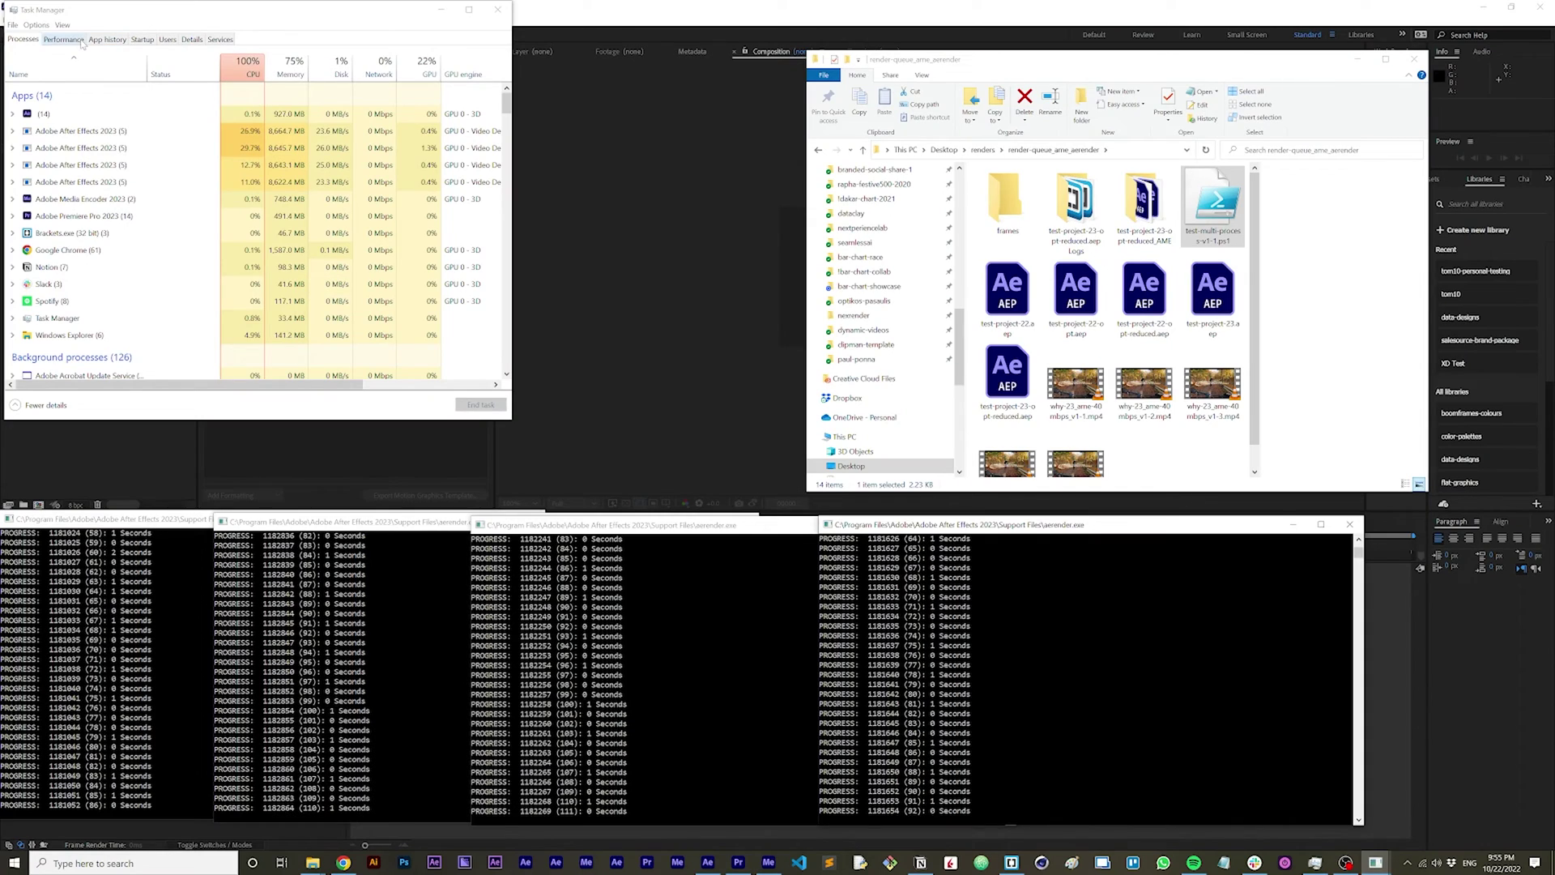
{"action": "left_click", "coordinate": [64, 38]}
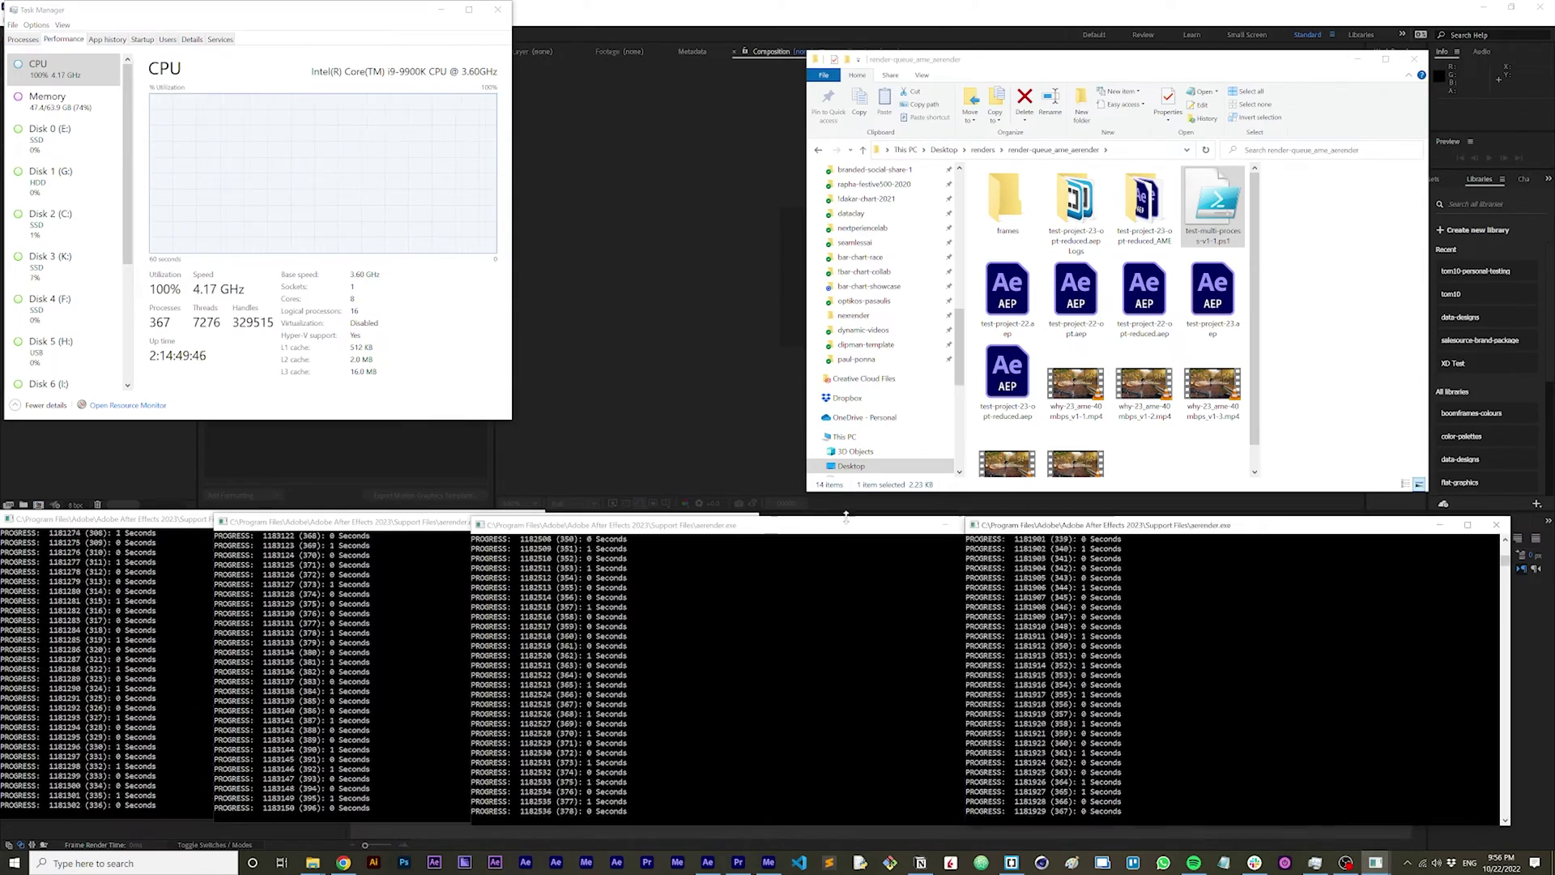
{"action": "left_click", "coordinate": [1121, 524]}
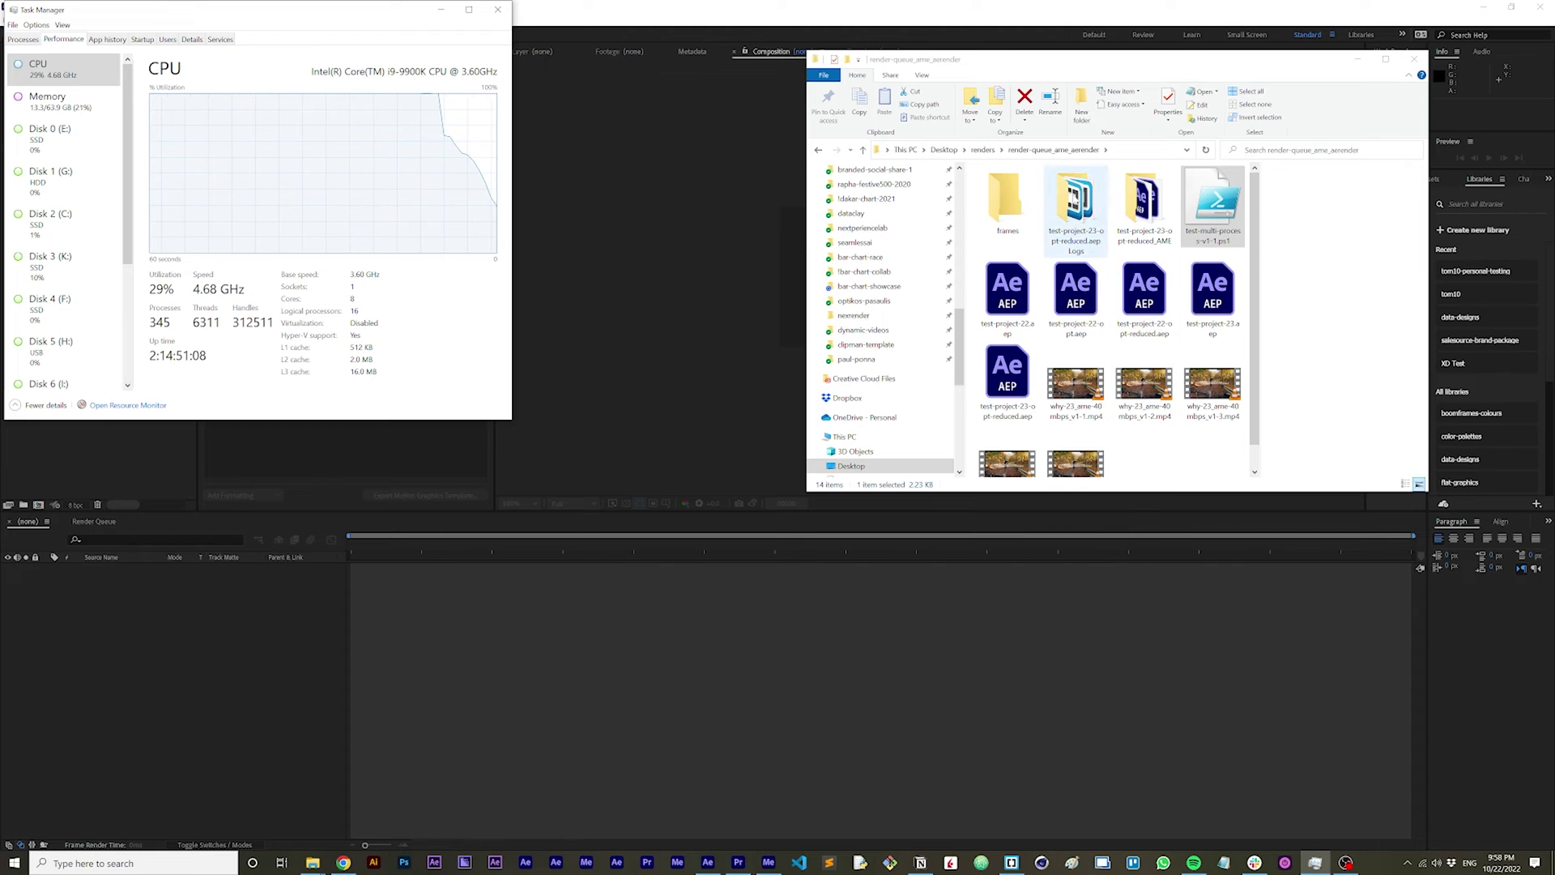
{"action": "left_click", "coordinate": [1076, 206]}
{"action": "double_click", "coordinate": [1077, 206]}
{"action": "left_click", "coordinate": [1043, 202]}
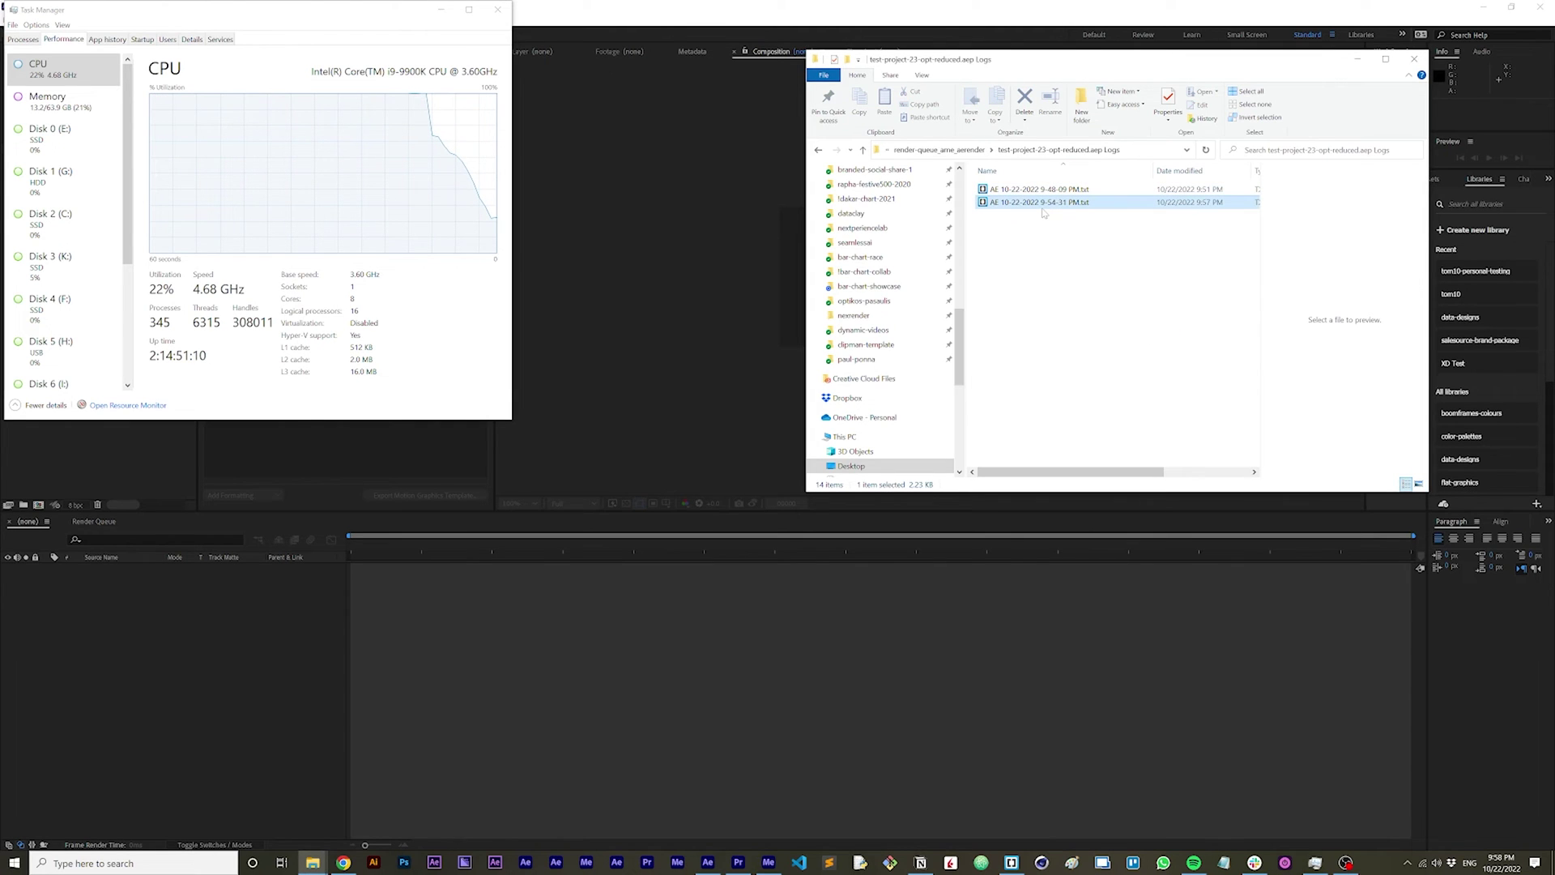
{"action": "key", "text": "space"}
{"action": "left_click", "coordinate": [716, 278]}
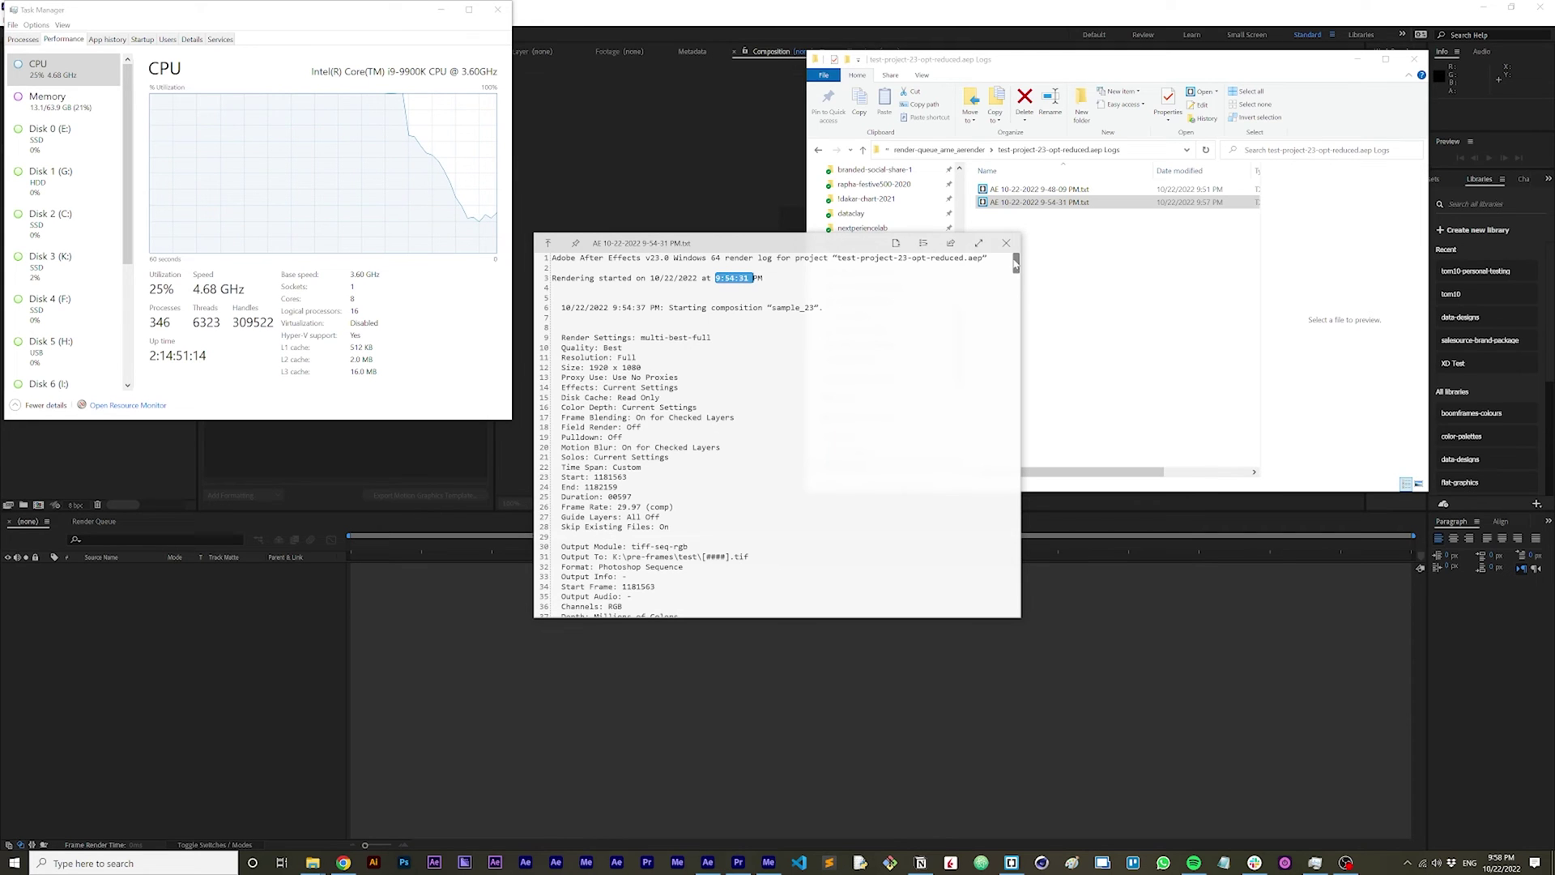
{"action": "scroll", "coordinate": [999, 614], "scroll_direction": "down", "scroll_amount": 20}
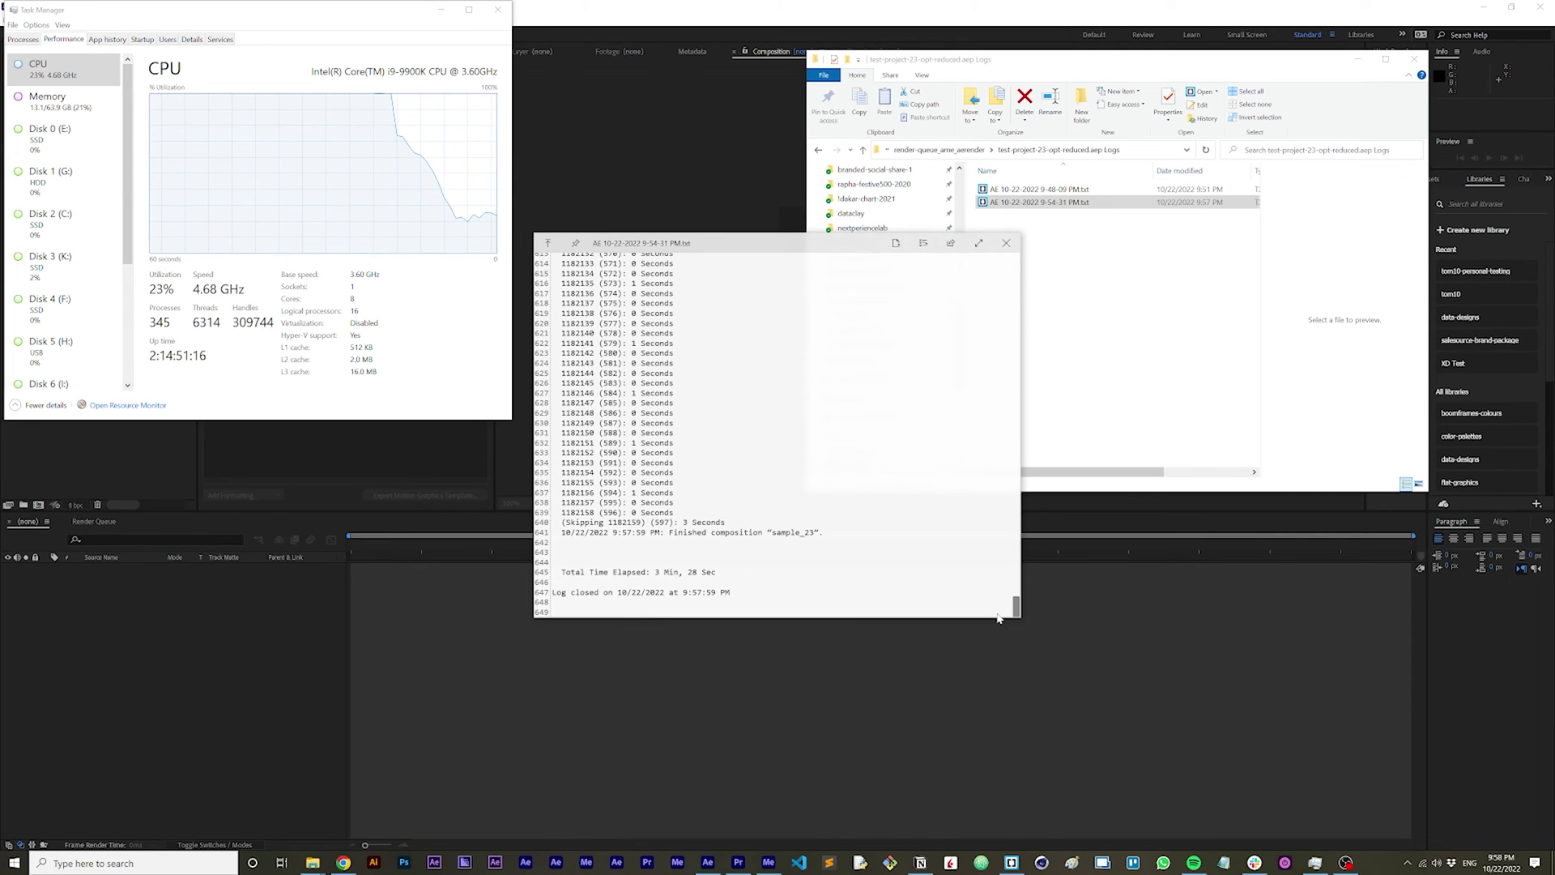
{"action": "left_click_drag", "start_coordinate": [655, 571], "coordinate": [681, 572]}
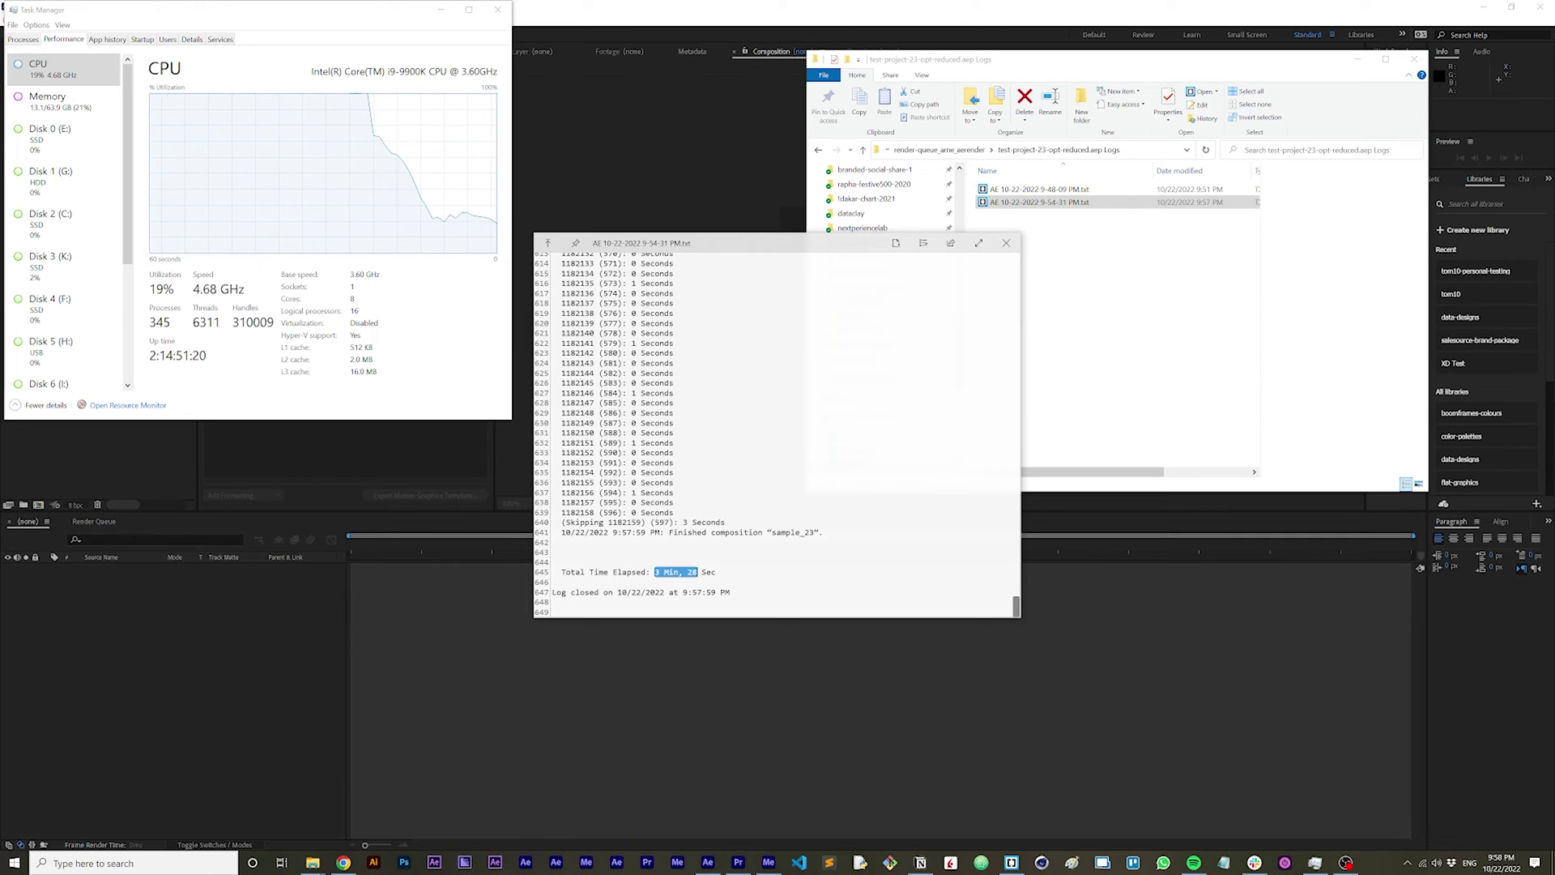
{"action": "left_click", "coordinate": [553, 542]}
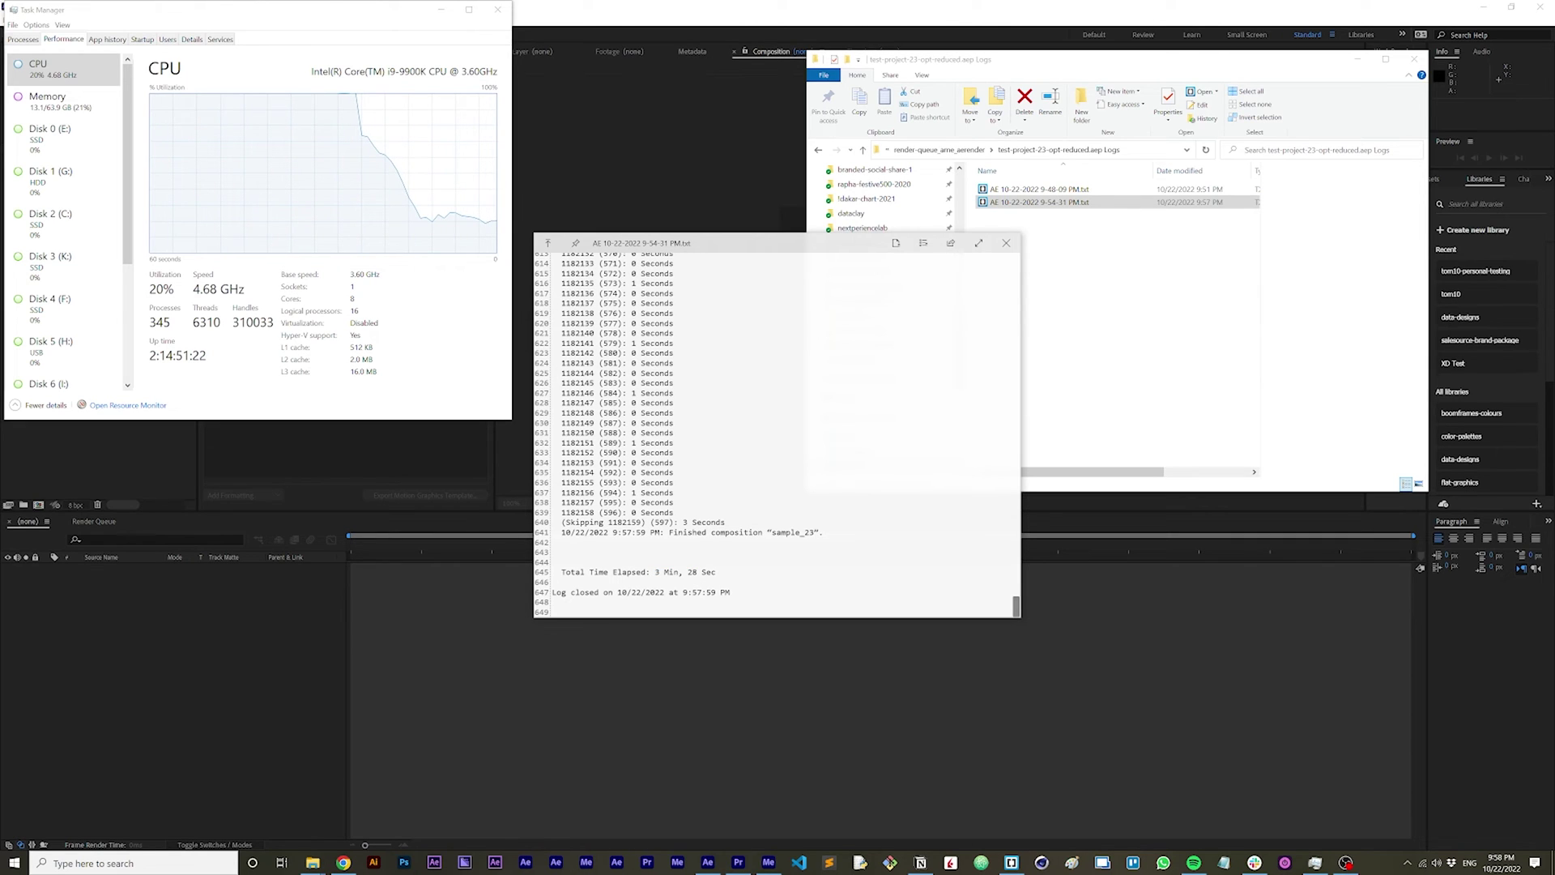